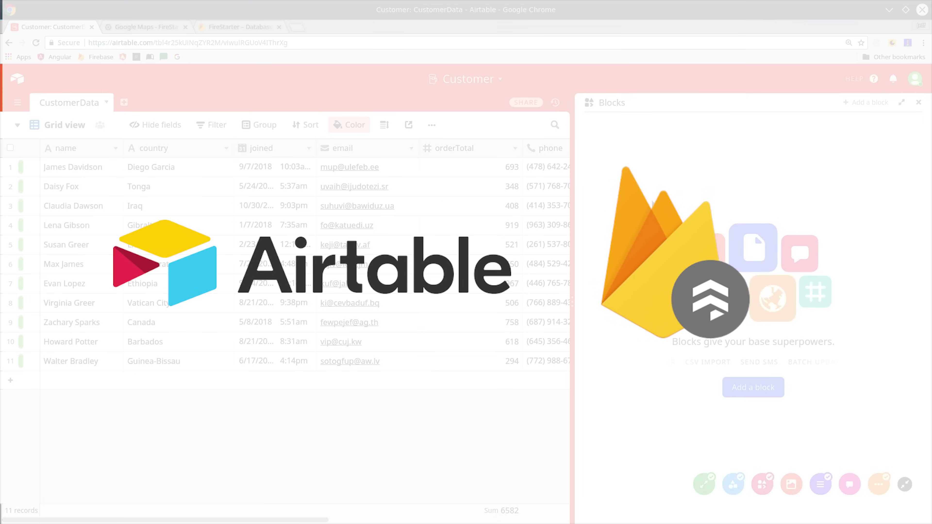
Reposition the thanks message and the THANK YOU meme image on the page design.
click(763, 389)
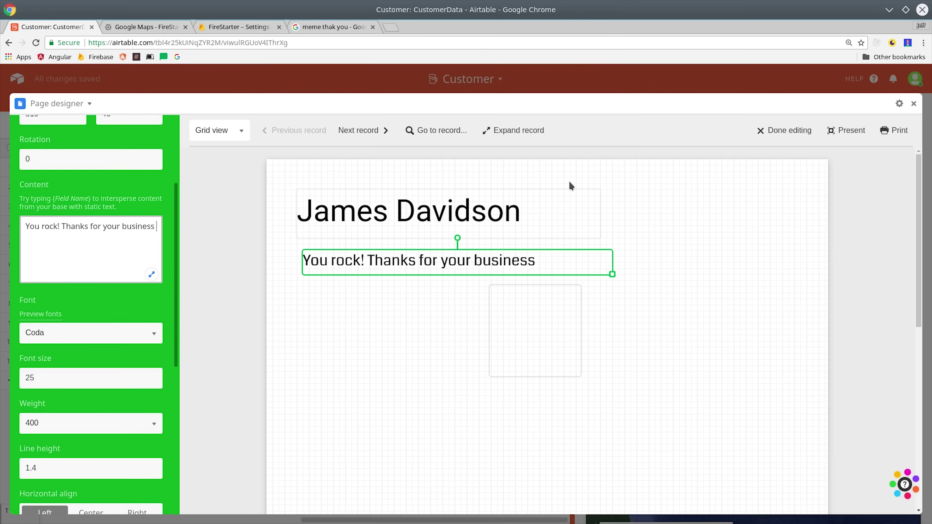
click(440, 283)
mouse_move(449, 268)
mouse_down()
mouse_move(432, 262)
mouse_move(444, 263)
mouse_up()
click(536, 341)
drag(581, 375, 759, 483)
drag(703, 431, 606, 474)
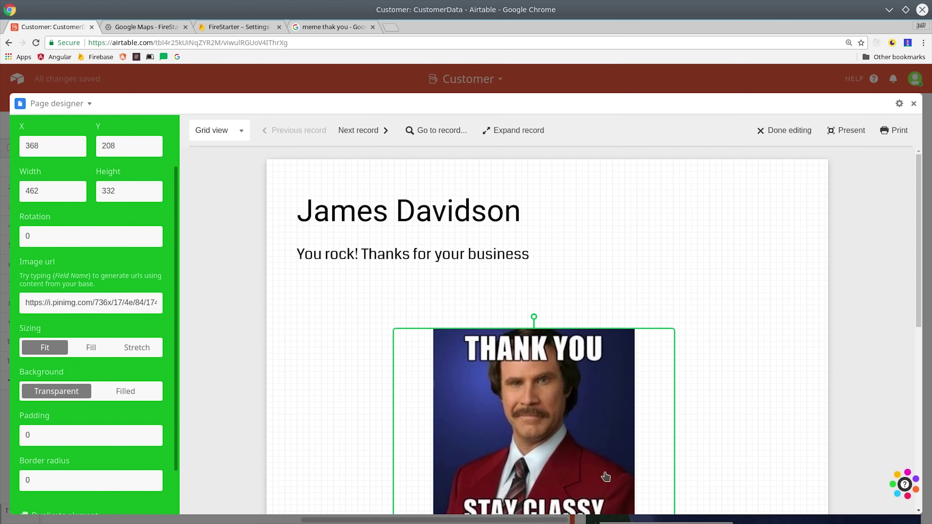
click(676, 319)
Close the expanded chart and move three customer cards into each of Jeffs Customers and Bob's Customers.
scroll(694, 353, down, 1)
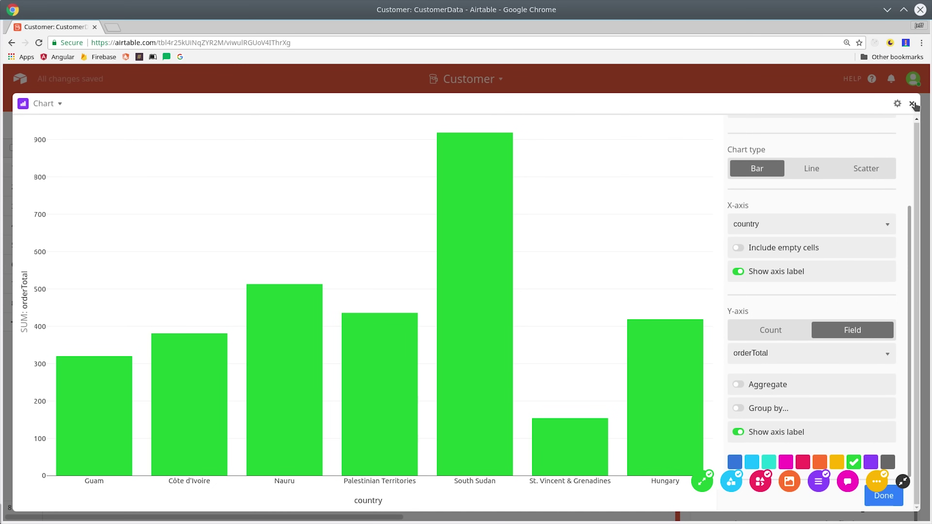
click(912, 104)
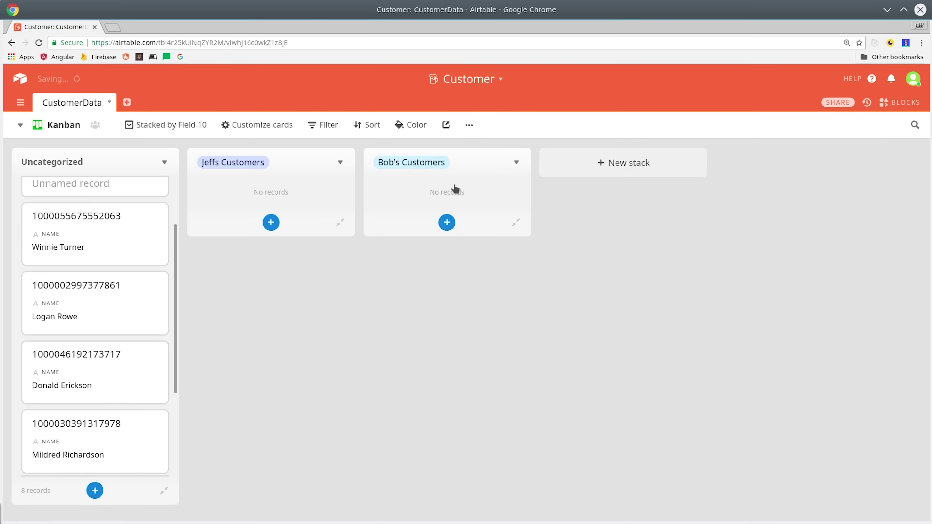
drag(42, 232, 271, 228)
drag(98, 321, 270, 330)
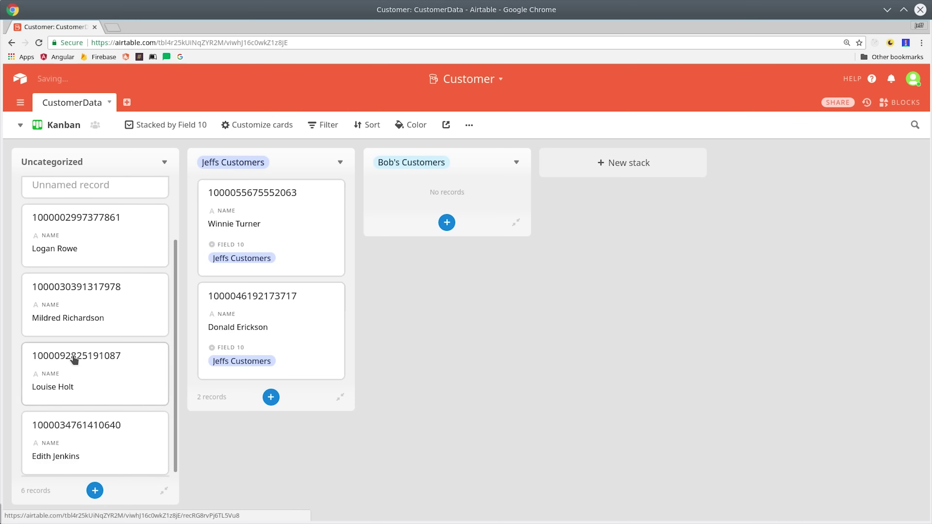
drag(74, 358, 446, 228)
drag(114, 318, 425, 352)
drag(102, 379, 266, 331)
drag(92, 319, 456, 350)
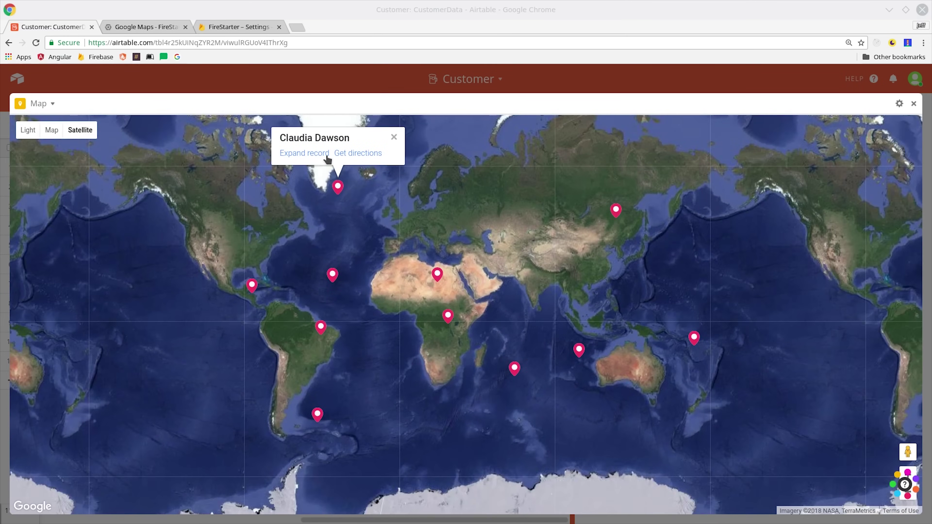
Inspect two customers' full records from their map pins, then bring up the block gallery.
click(305, 153)
scroll(332, 257, down, 6)
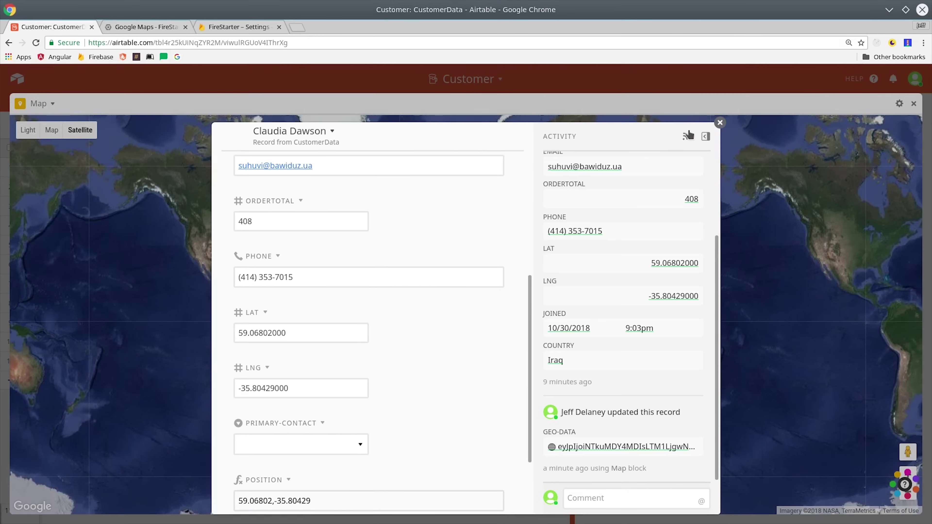
click(717, 147)
click(579, 351)
scroll(595, 371, up, 3)
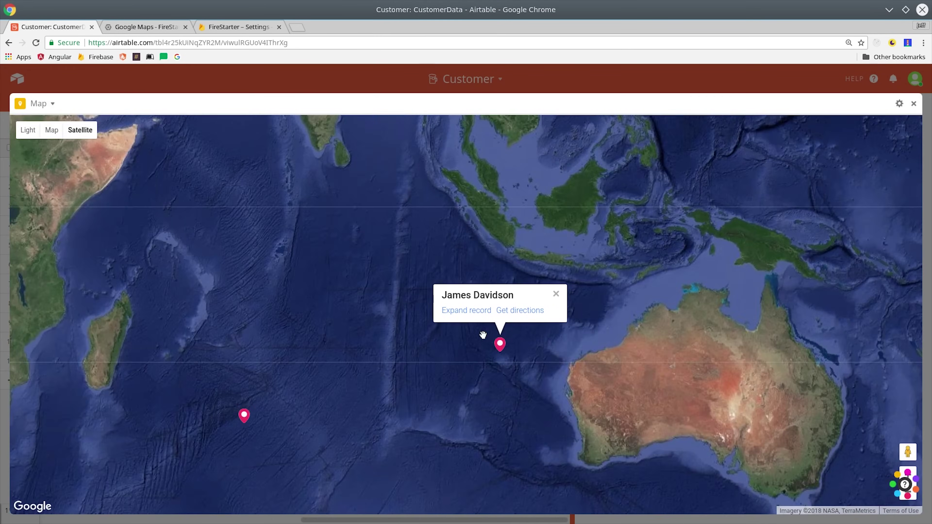
click(485, 315)
key(Escape)
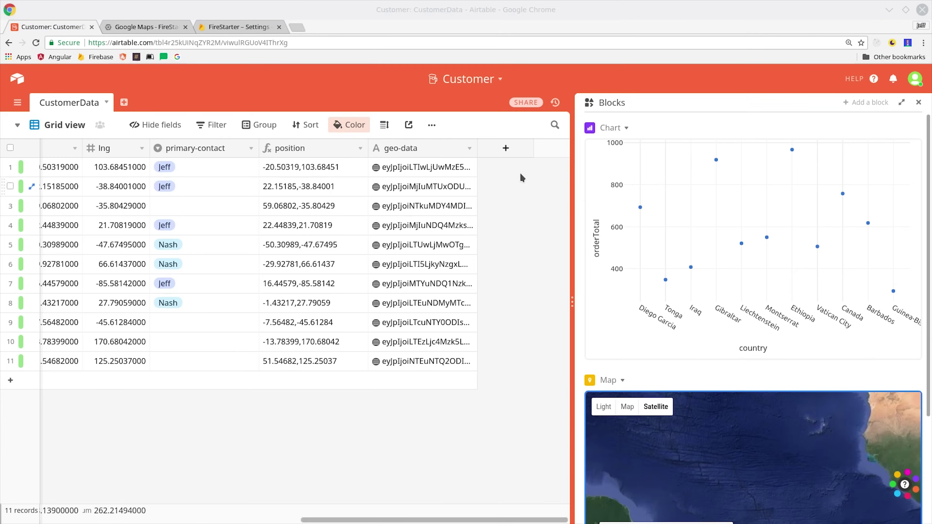
click(866, 103)
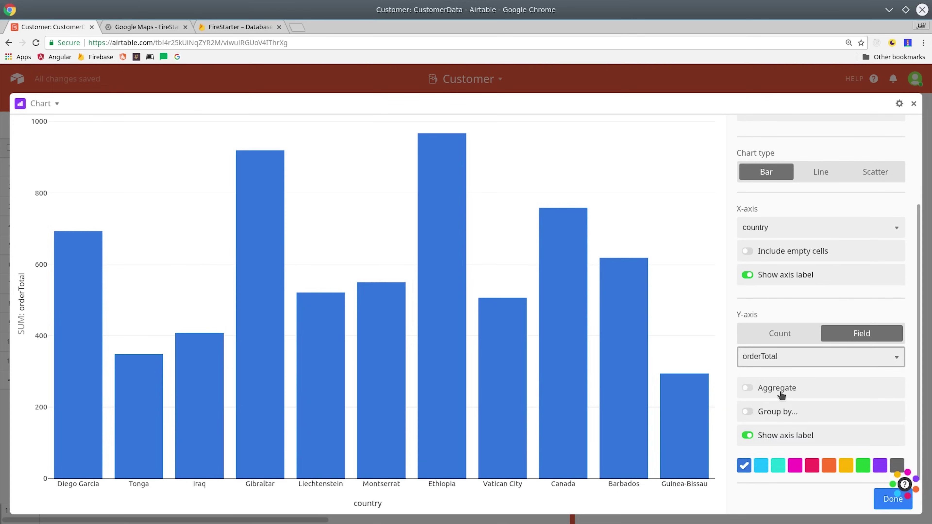
Move from the AngularFirebase lessons page to the letsboot.com Angular training homepage.
click(783, 393)
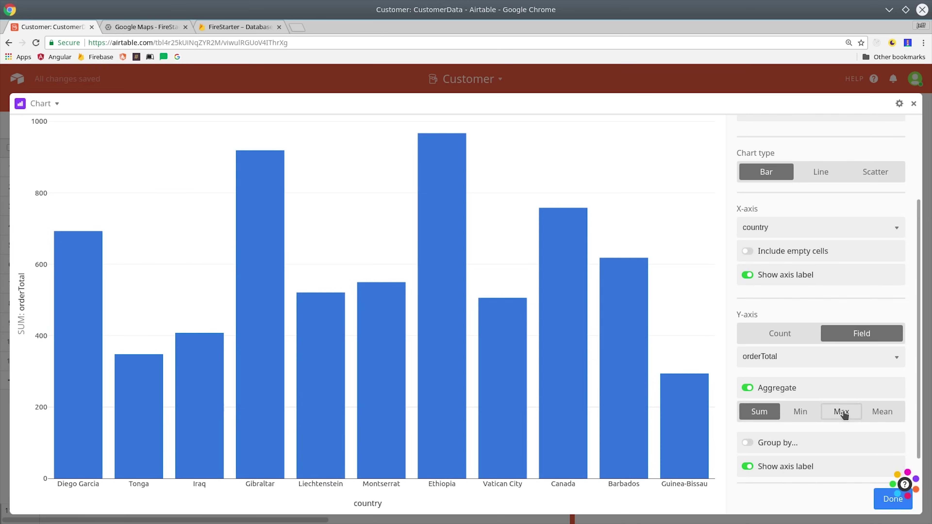
Chart orderTotal per country as Max, Min and Sum, then turn aggregation off.
click(843, 412)
click(801, 413)
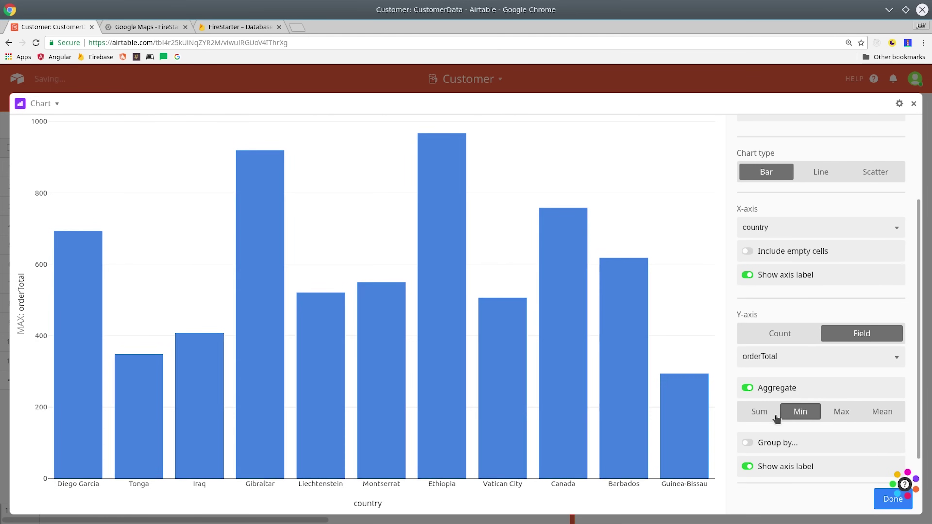
click(758, 411)
click(747, 388)
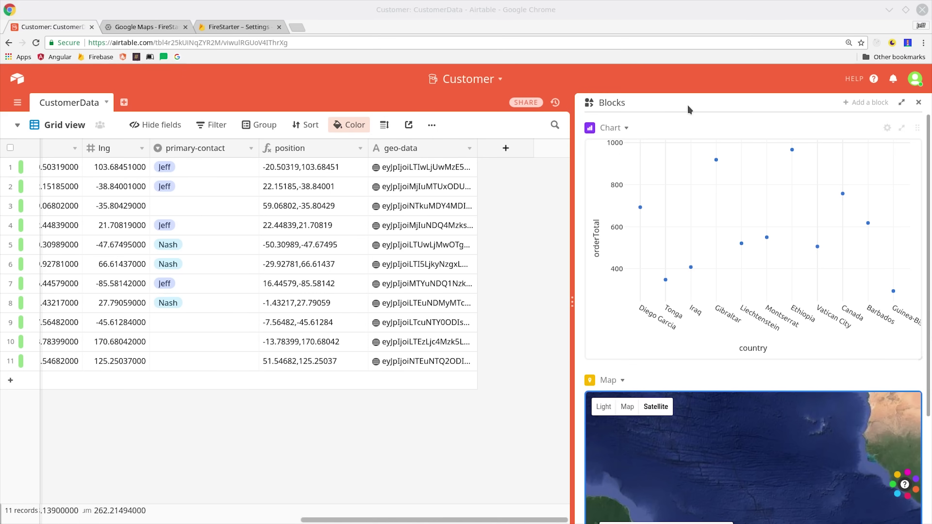
Add the Page designer block, accept its settings, and place the customer name field on the page.
click(866, 102)
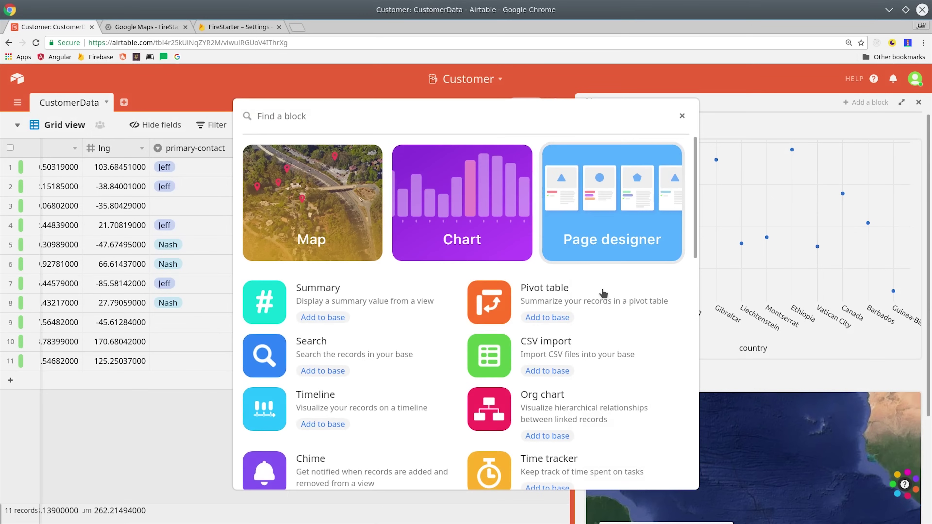
scroll(550, 404, down, 4)
scroll(330, 367, up, 4)
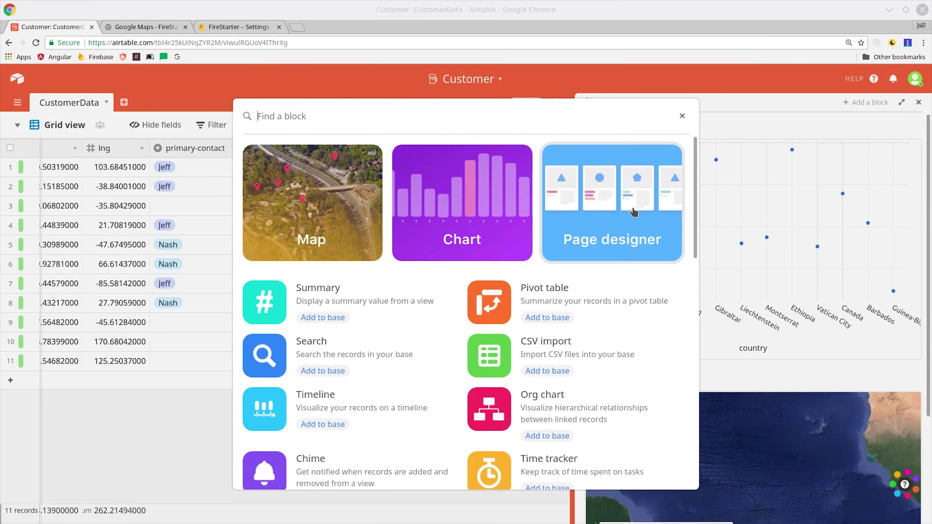
click(633, 212)
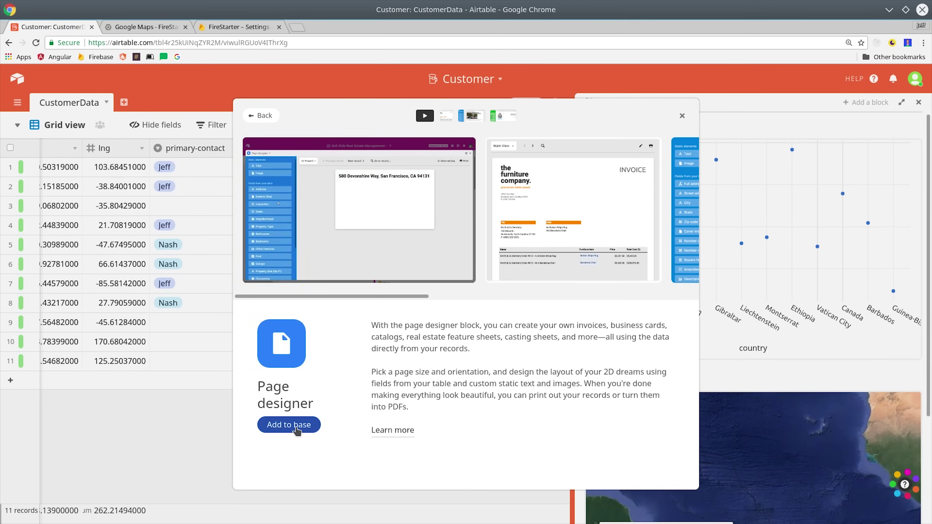
click(289, 425)
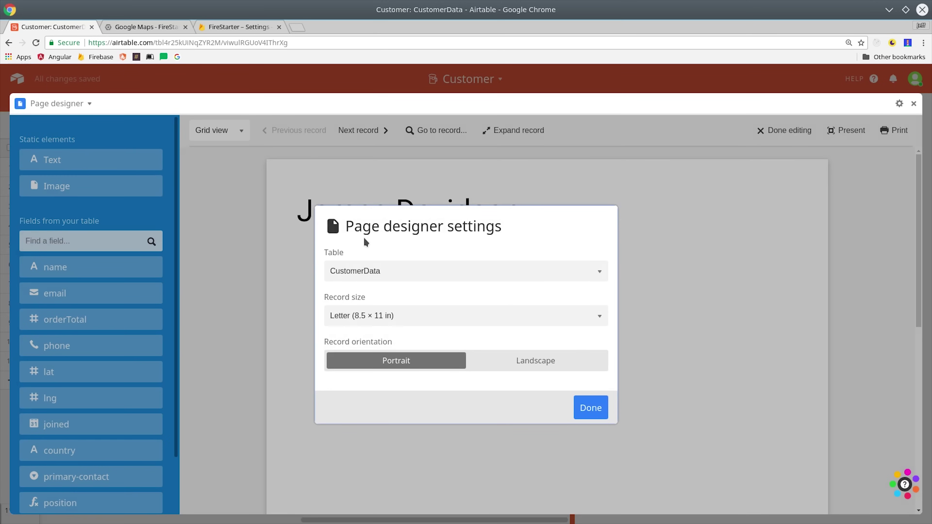
click(591, 407)
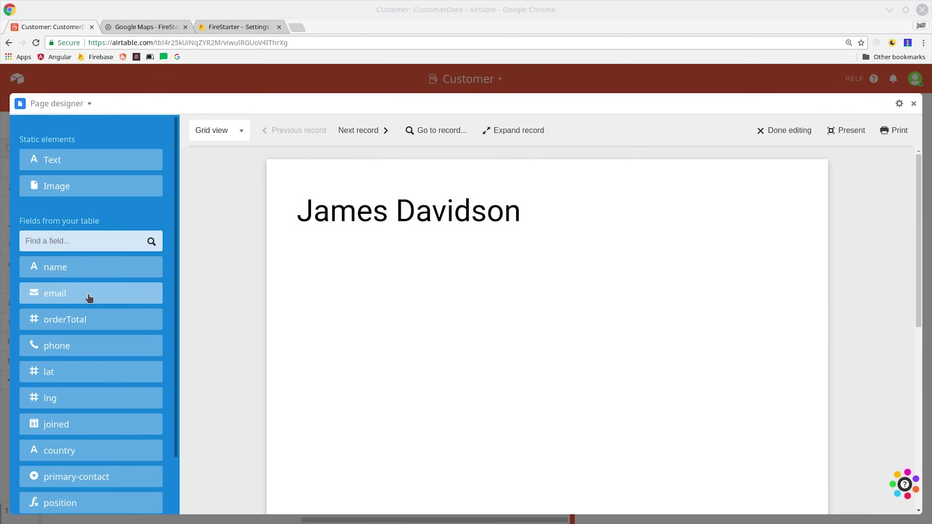
drag(93, 299, 416, 266)
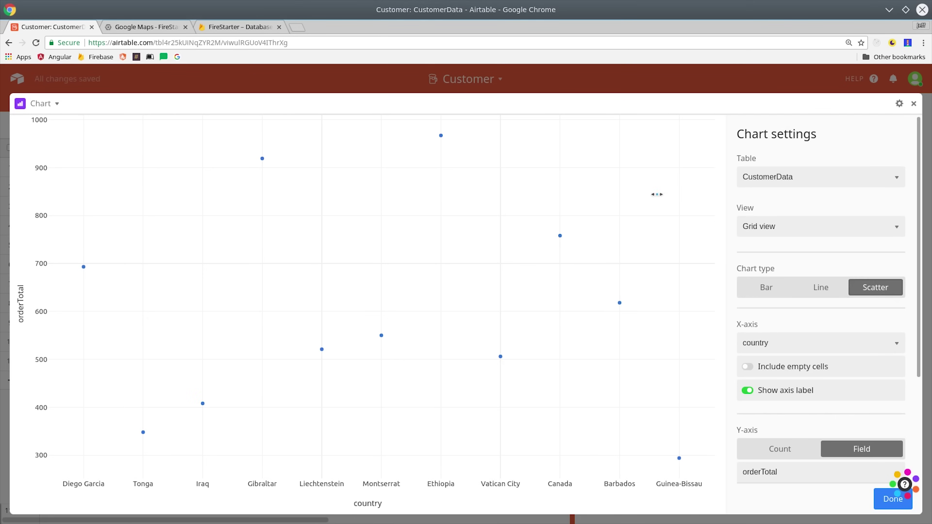
click(915, 106)
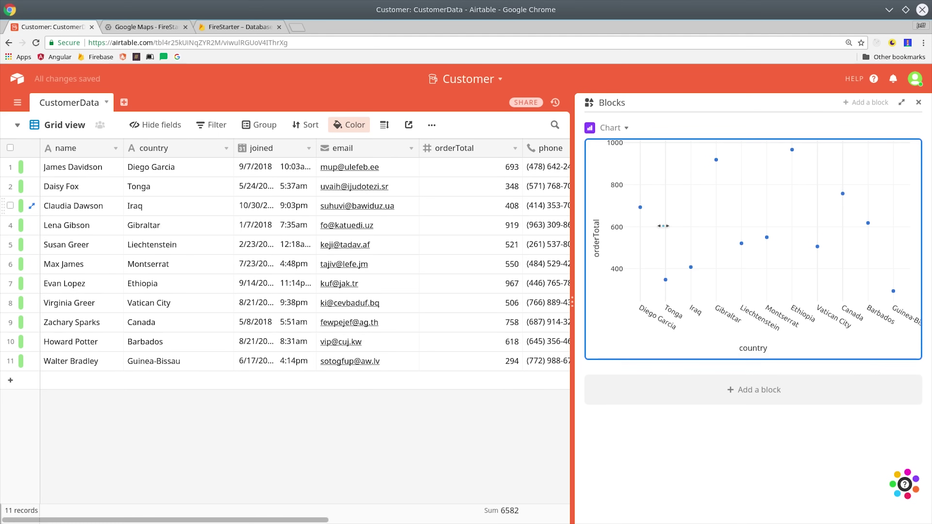
Browse the block gallery and add the Map block to the Customer base.
click(856, 107)
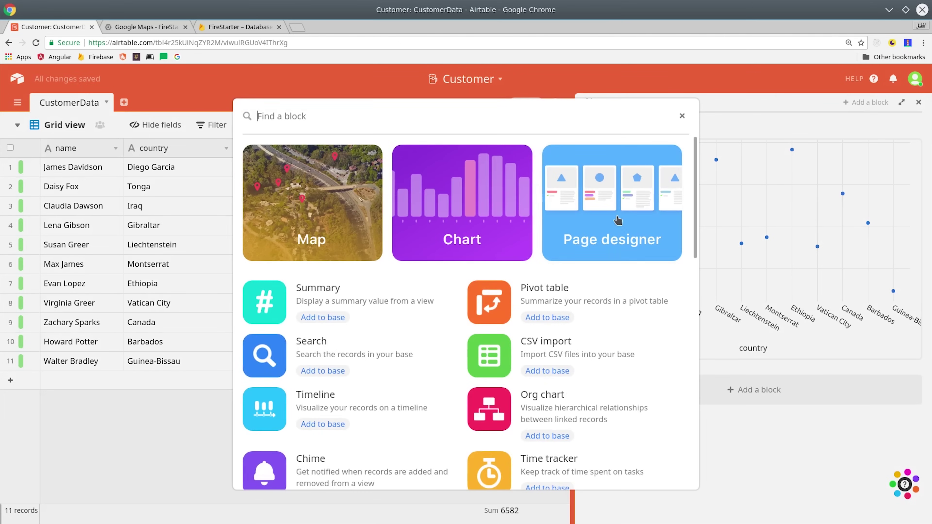
scroll(550, 349, down, 10)
scroll(576, 378, down, 5)
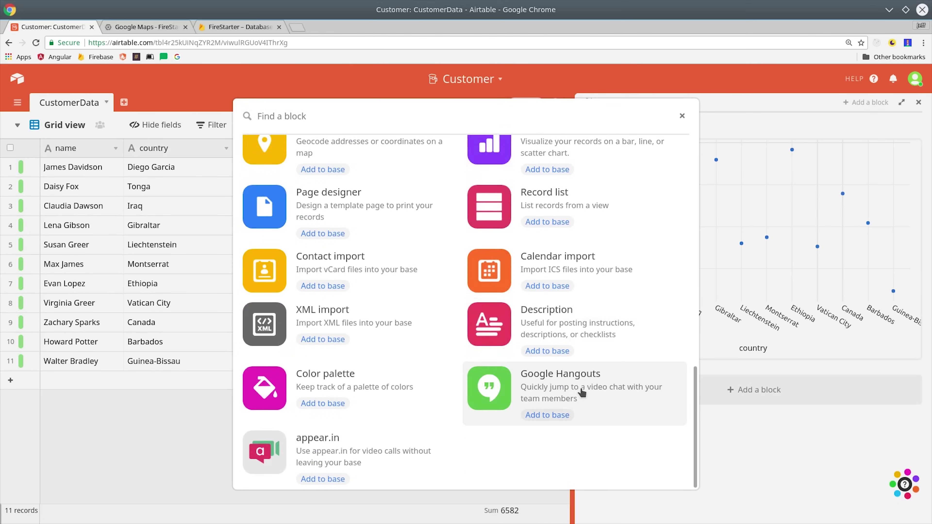
scroll(593, 390, up, 15)
scroll(605, 278, up, 1)
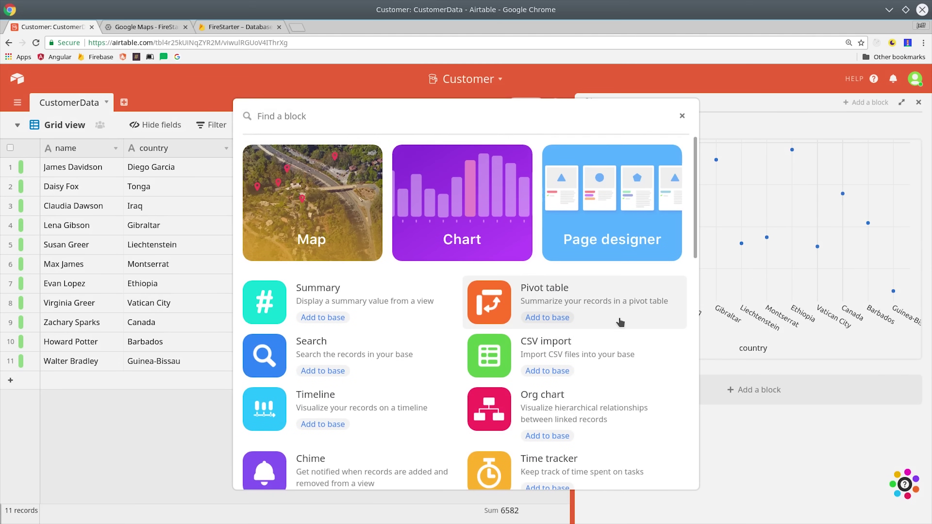
click(334, 190)
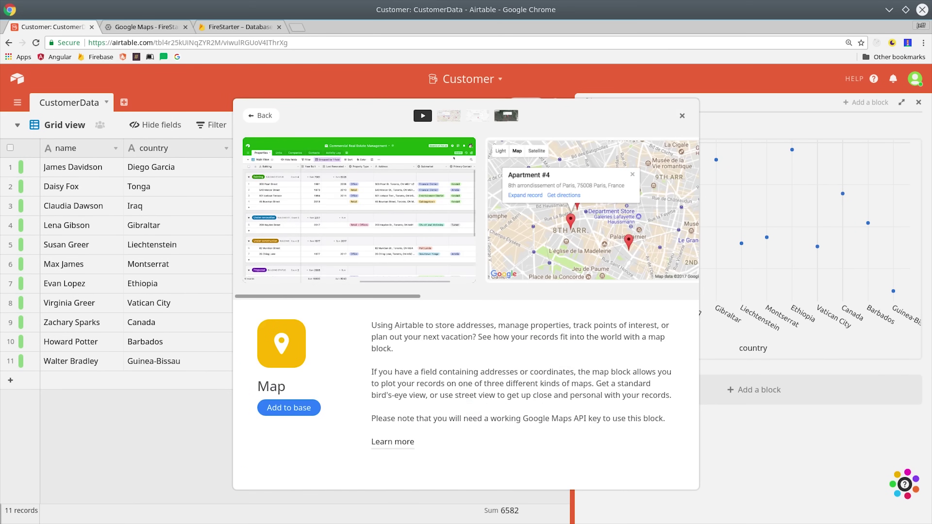
click(301, 408)
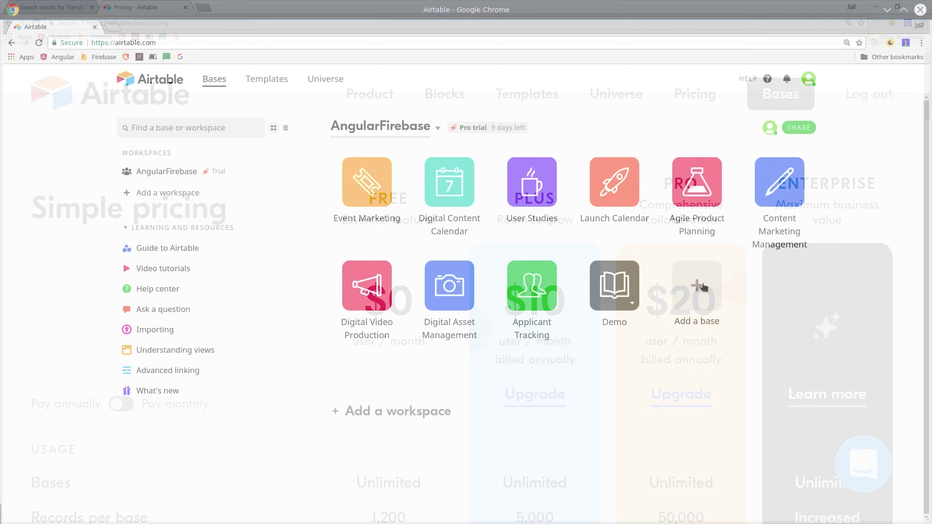
Create a new blank base with an orange colour and a beer mug icon.
click(697, 294)
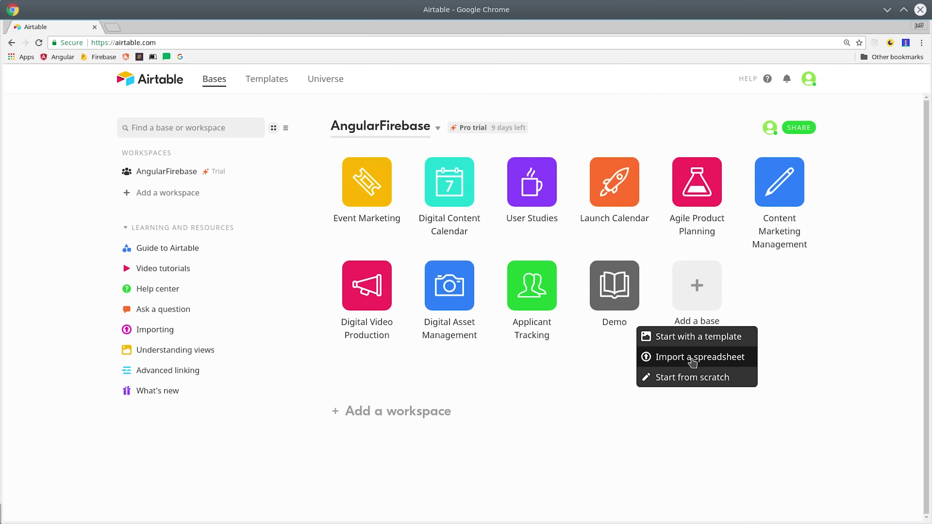
click(692, 378)
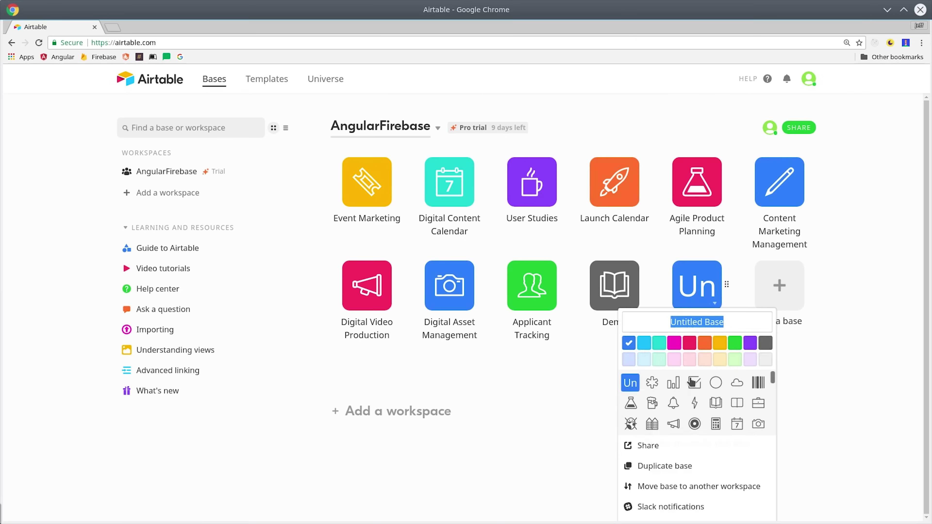
click(704, 345)
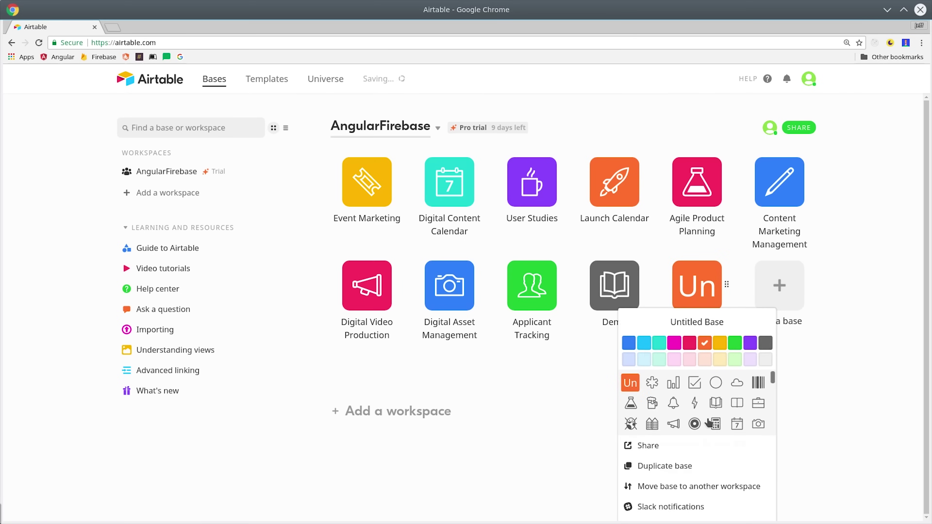
scroll(671, 426, down, 5)
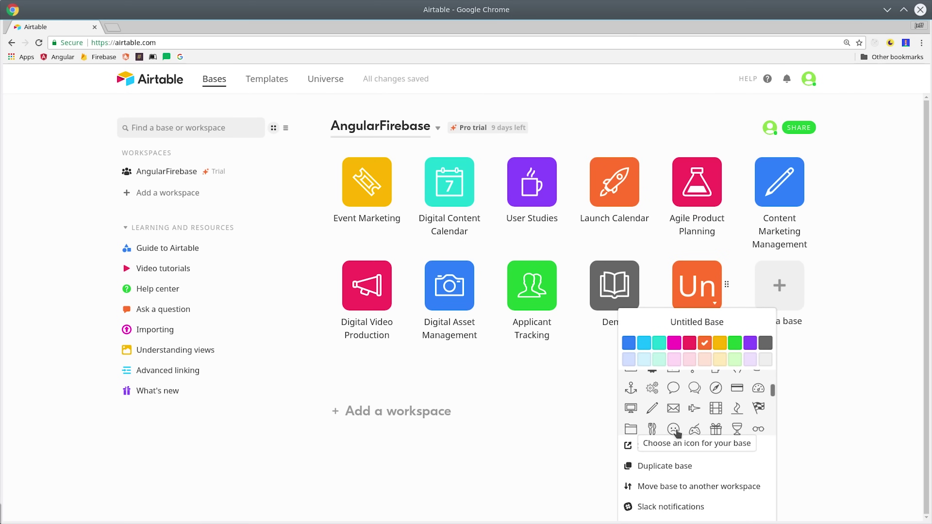
scroll(677, 433, up, 5)
click(650, 405)
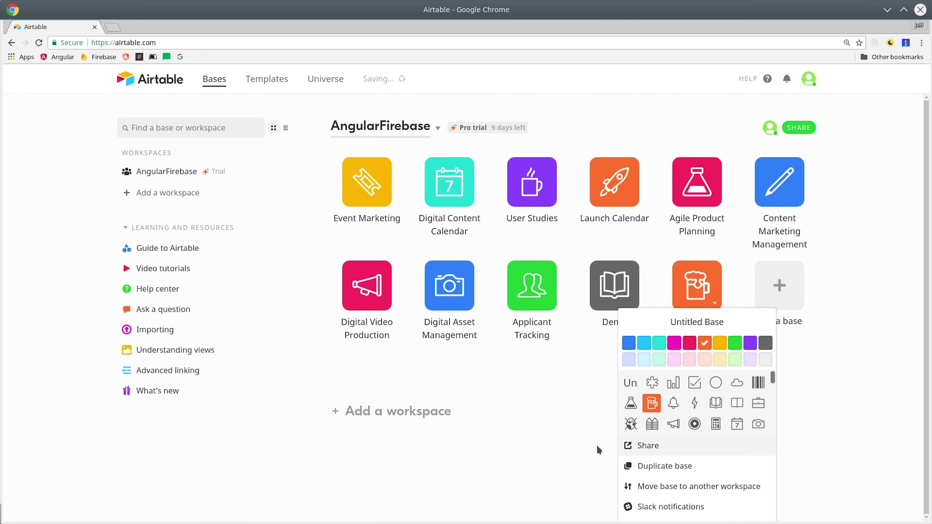
Rename the new base to 'Customer'.
double_click(673, 311)
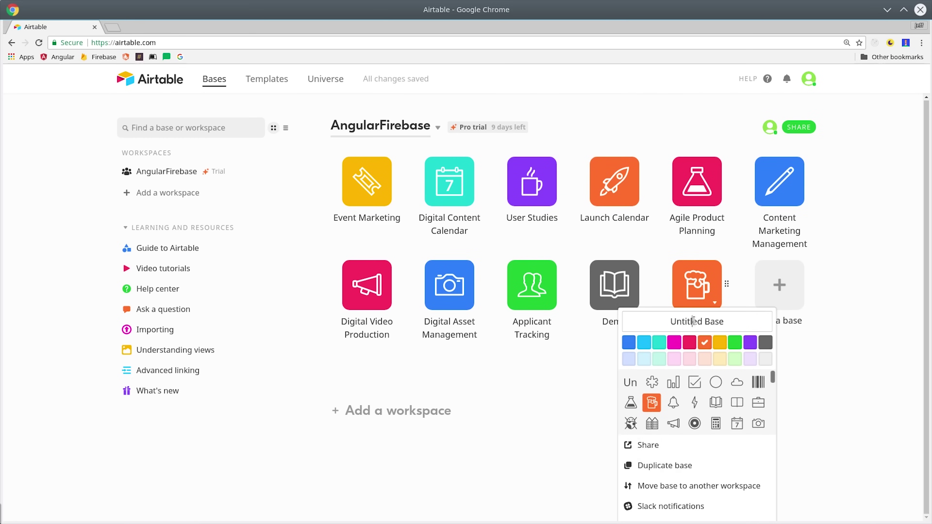
triple_click(685, 315)
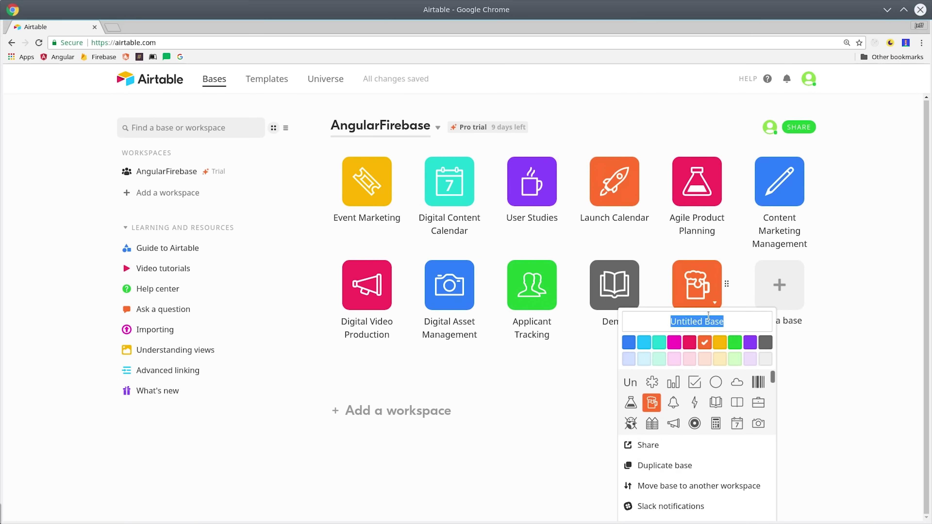
text(Cu)
text(stomer)
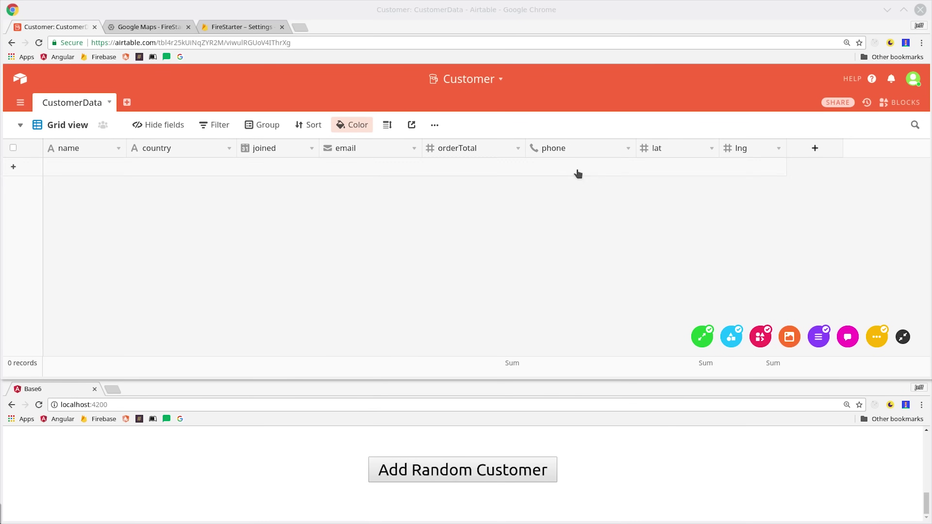
Send random customers from the localhost app until CustomerData holds 11 records.
click(463, 469)
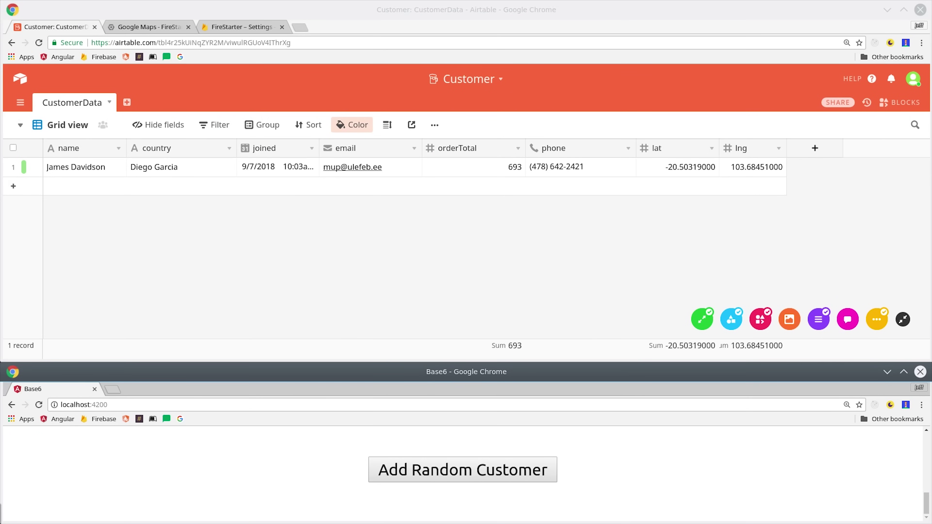
click(478, 472)
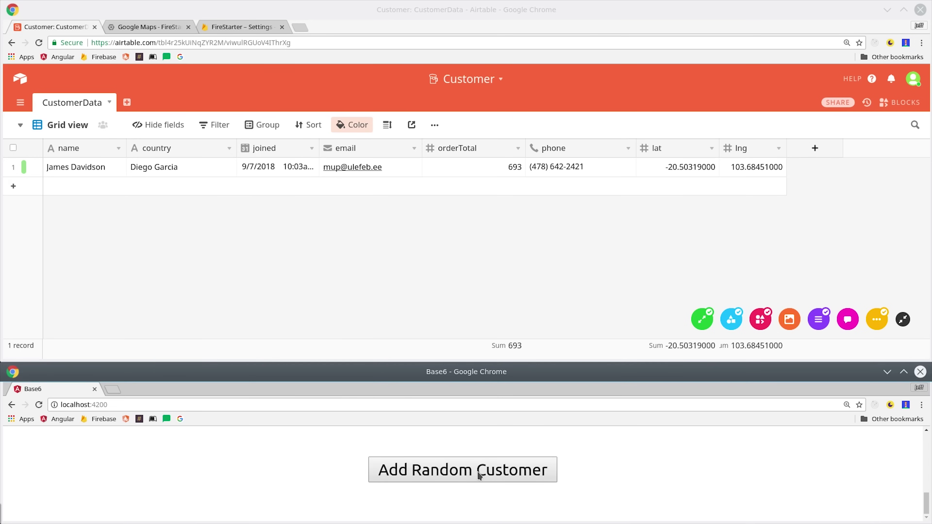
click(501, 472)
click(501, 472)
click(501, 472)
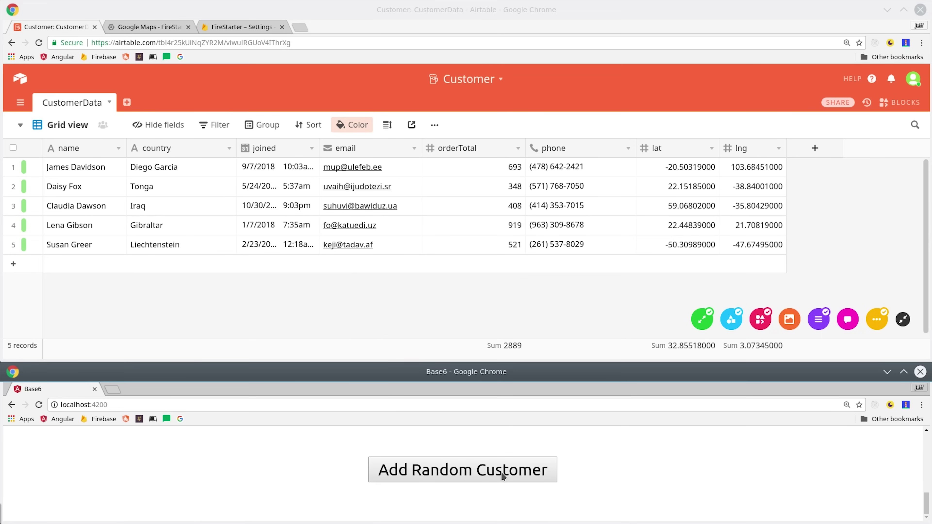
click(501, 472)
click(501, 473)
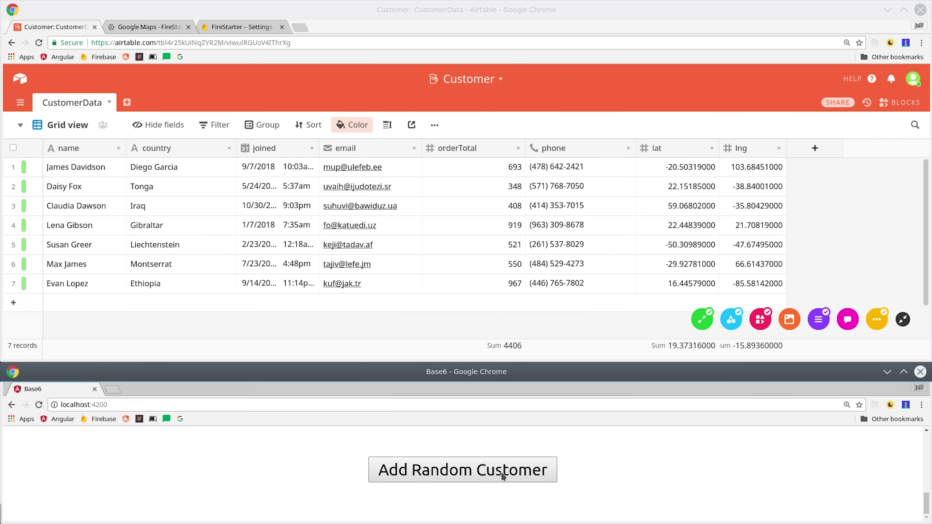
click(501, 472)
click(501, 472)
click(501, 472)
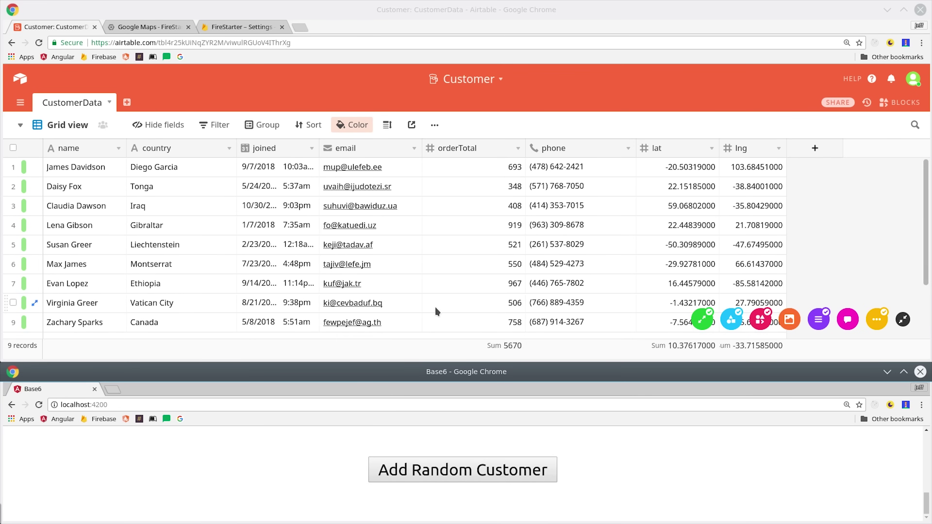
scroll(455, 277, down, 3)
scroll(467, 286, up, 3)
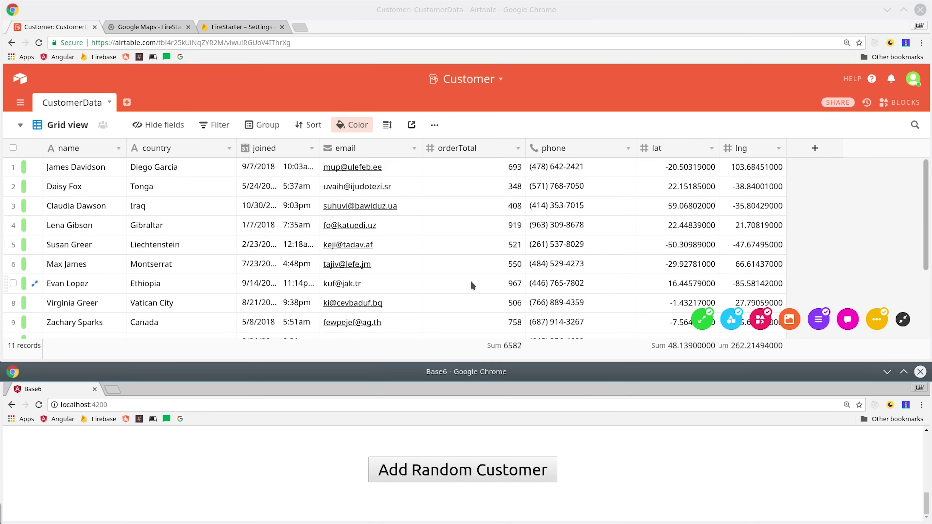
scroll(474, 285, down, 3)
scroll(477, 286, up, 3)
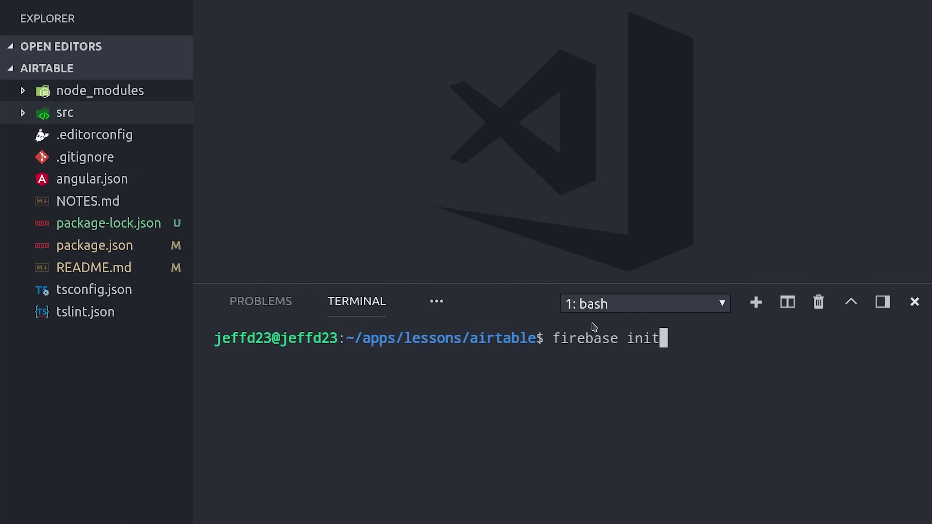
Run firebase init functions with TypeScript and TSLint, installing dependencies.
text(functions)
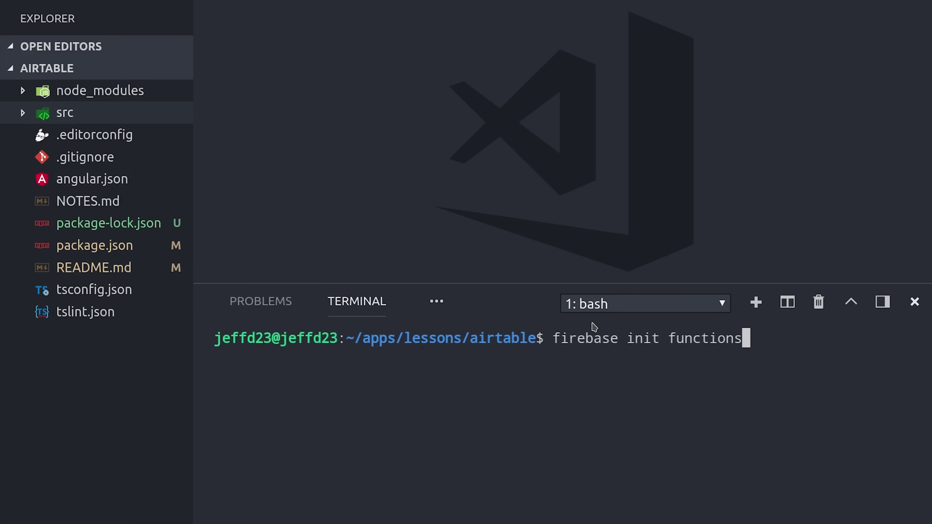
key(Return)
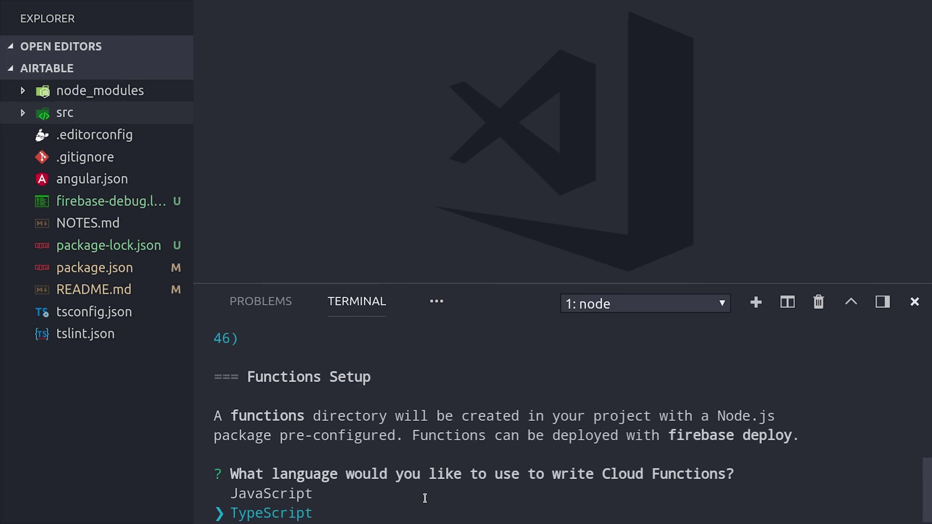
key(Return)
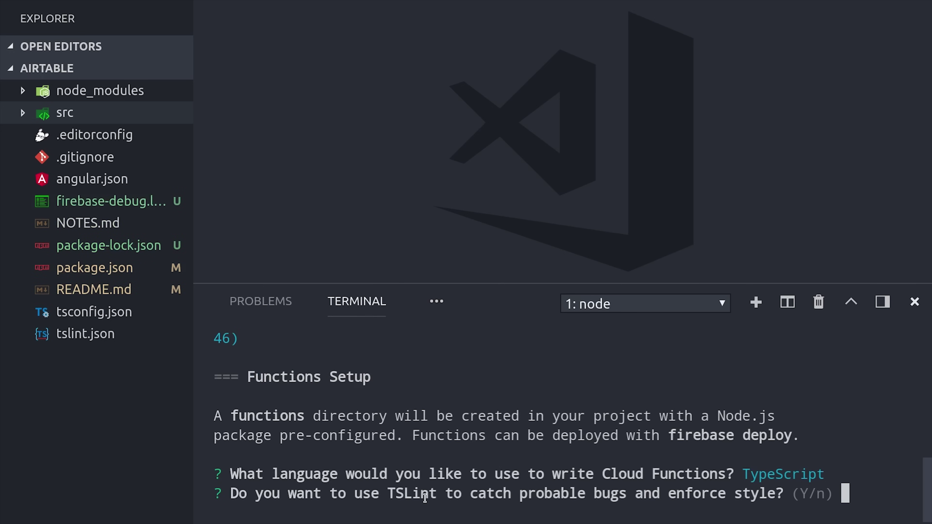
key(Return)
key(Return)
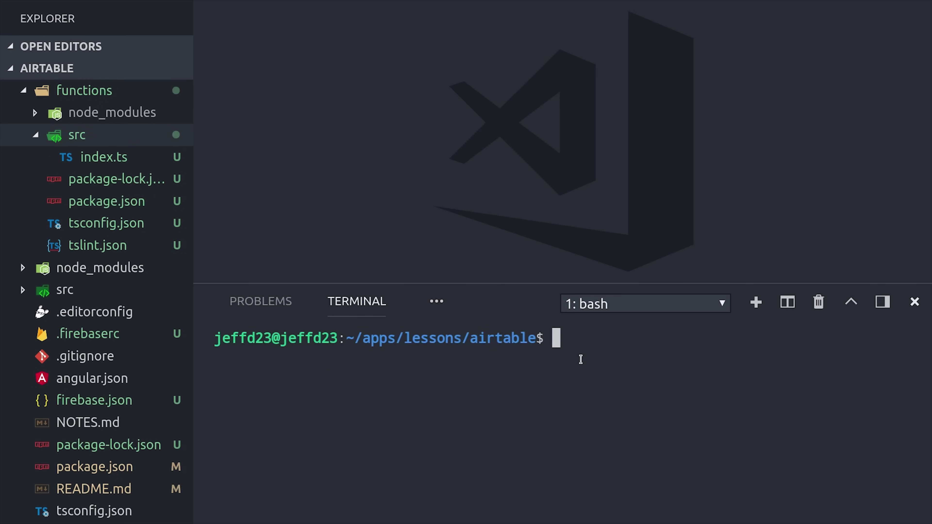
Install the airtable package inside the functions folder with npm i airtable.
text(cd functions)
key(Return)
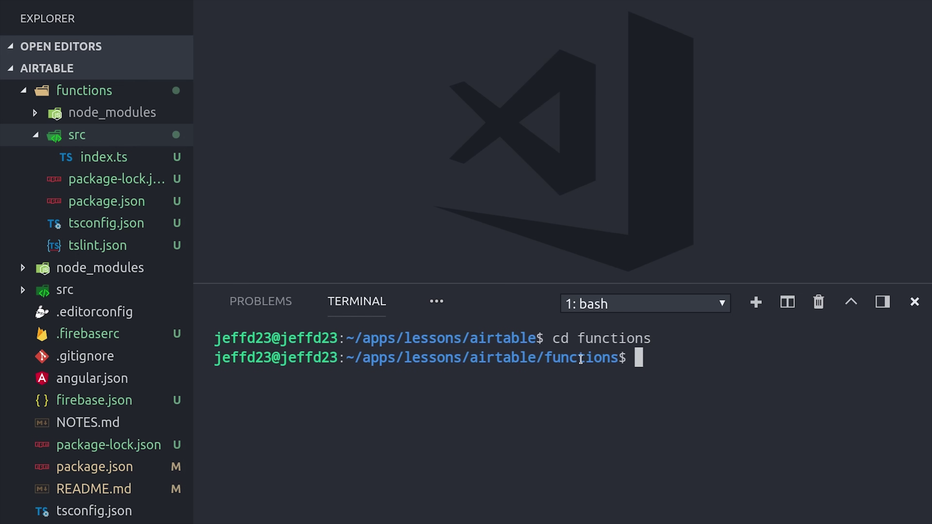
text(npm i airtable)
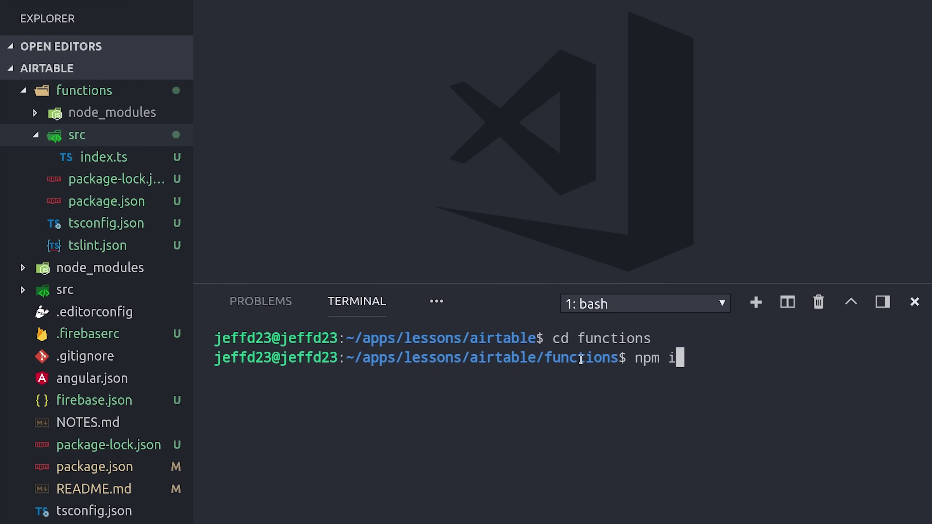
key(Return)
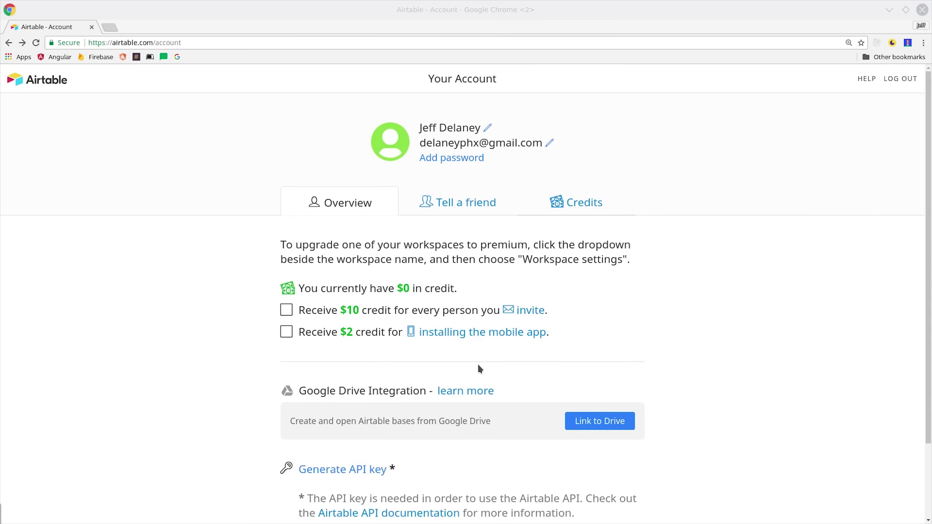
Type the firebase functions:config:set airtable.key command with the API key.
scroll(552, 369, down, 3)
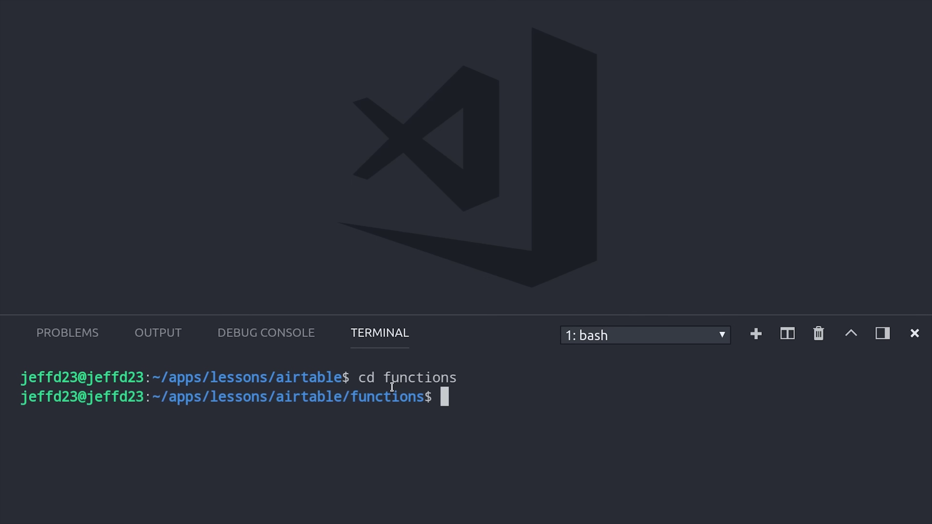
text(firebase functions)
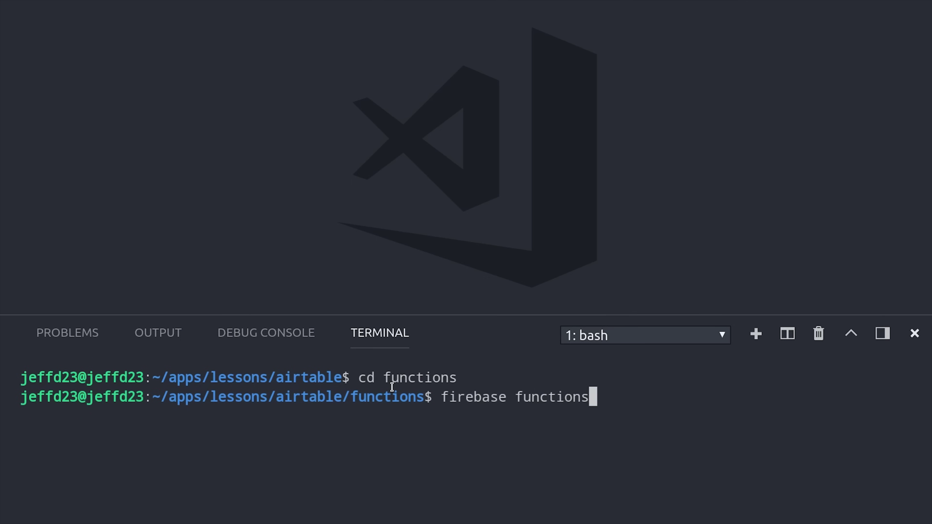
key(BackSpace)
text(:config)
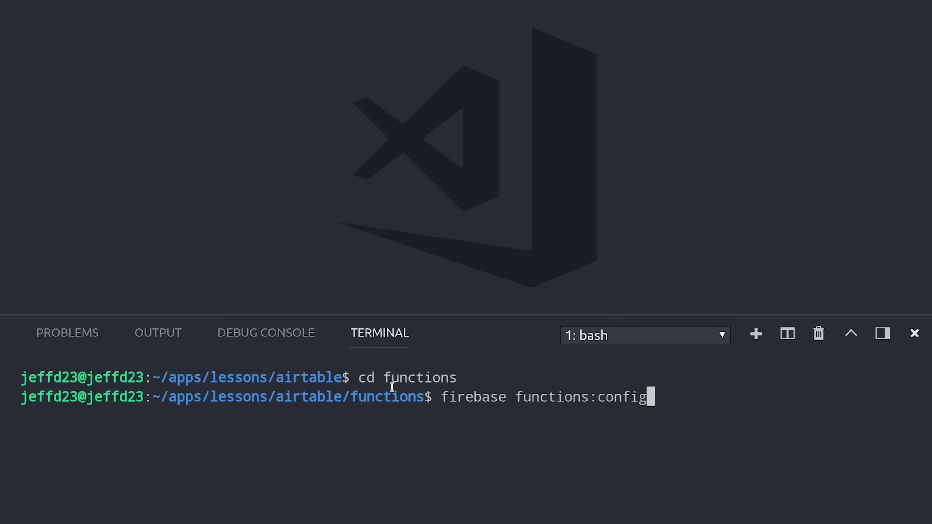
text(:set airtable.key=")
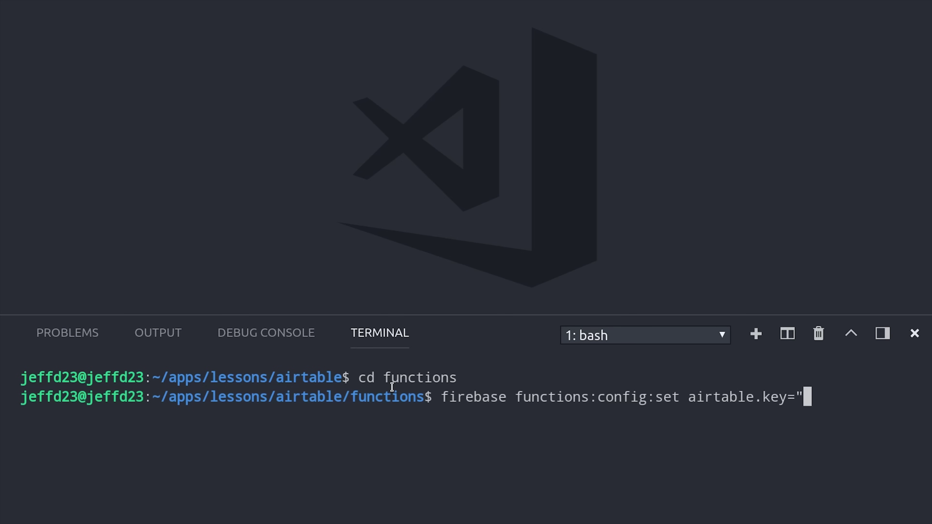
text(your-key")
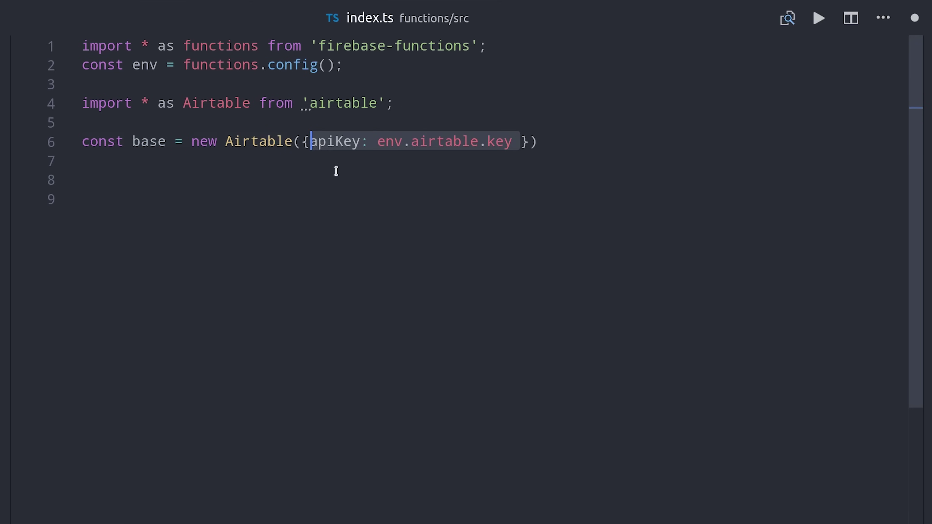
Configure the Airtable client on line 6 with the apiKey and a base() call holding the base id.
click(420, 141)
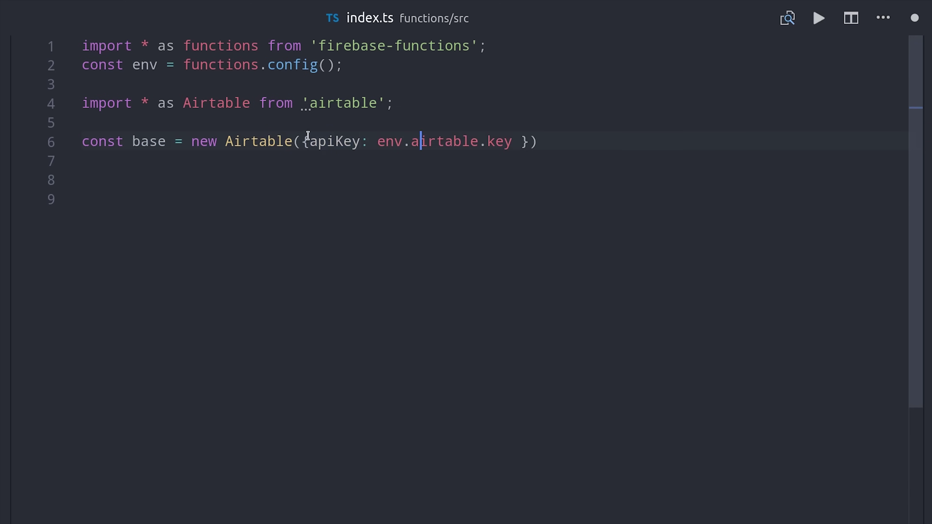
drag(310, 139, 519, 152)
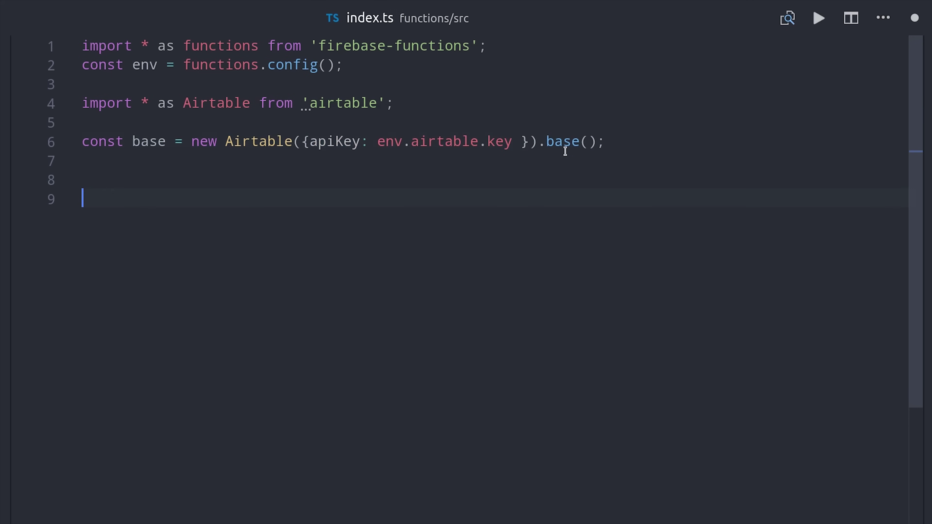
click(590, 142)
click(593, 170)
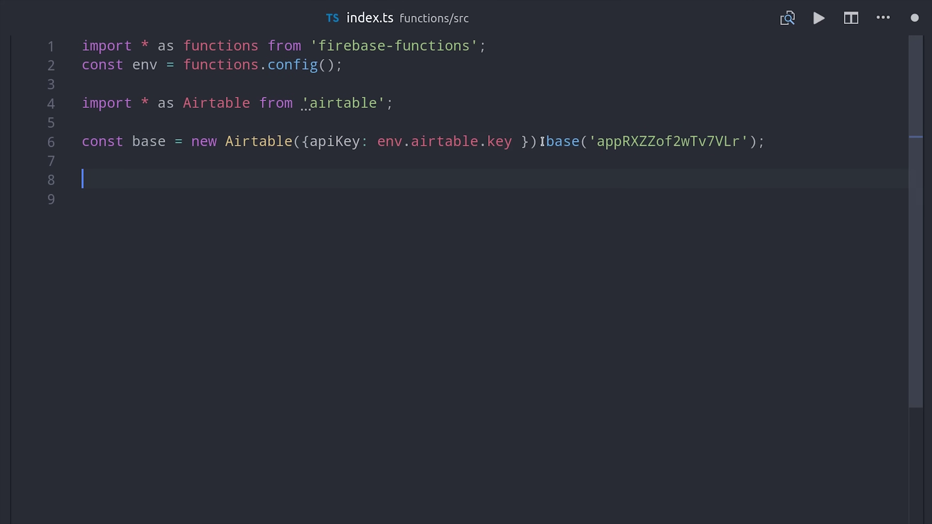
double_click(679, 142)
Add the addToAirtable export as a Firestore trigger on document 'customers/{customerId}'.
click(654, 182)
text(exports.addToAirtable)
click(308, 199)
text(= functions.firestore)
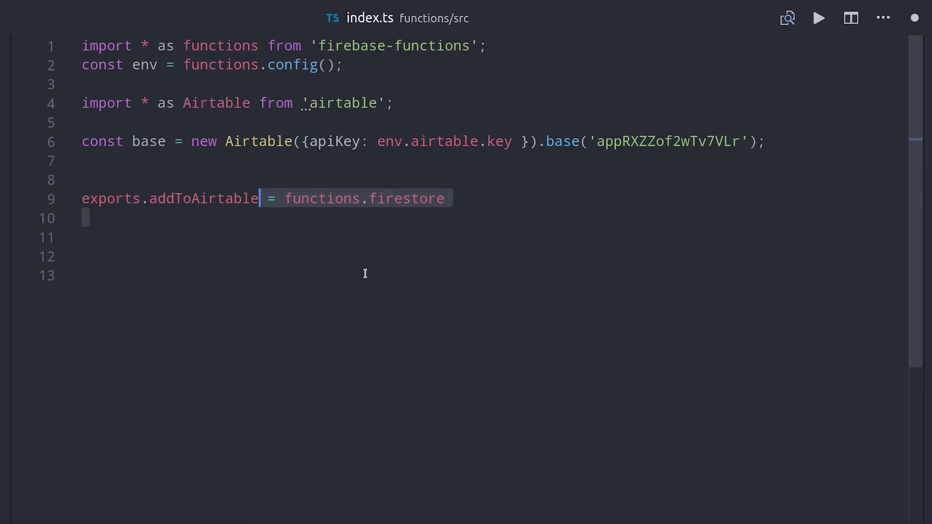
click(364, 273)
text(.document())
click(338, 264)
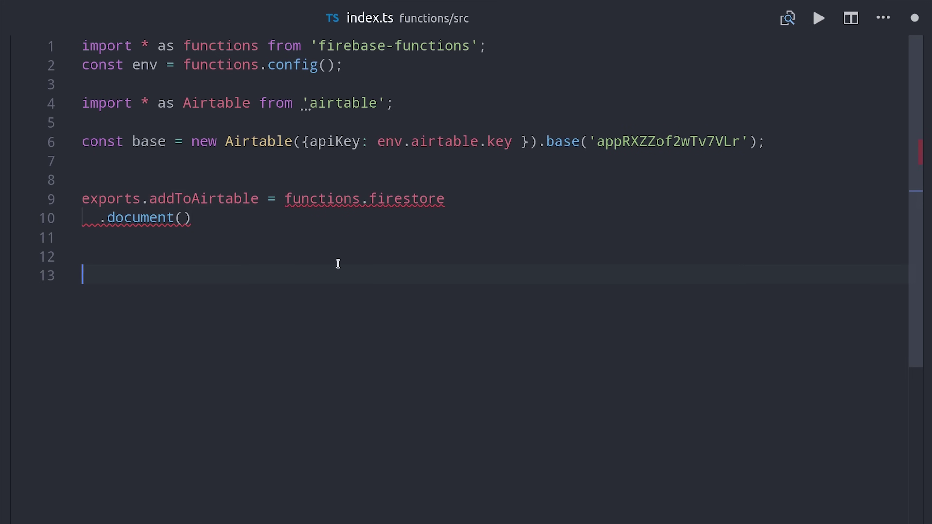
click(188, 220)
text('customers/{customerId}')
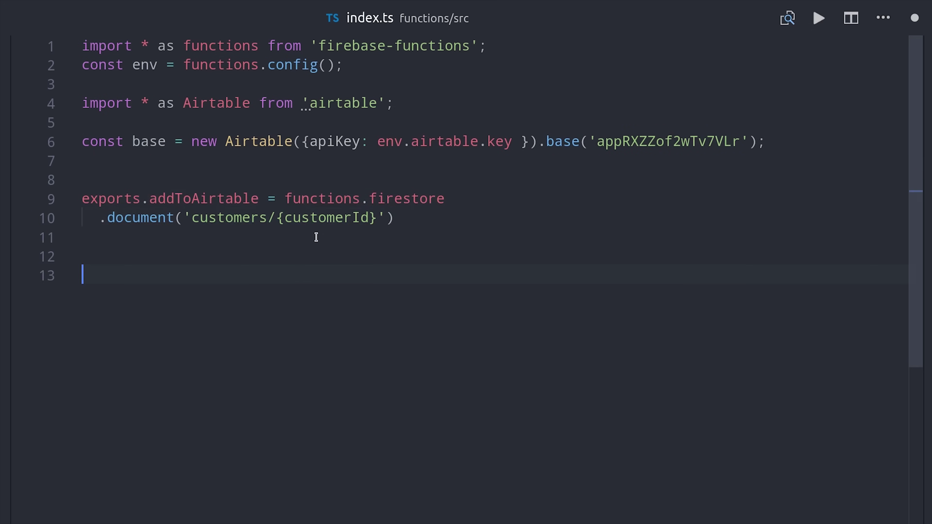
Write the onCreate(snap, context) handler that reads the snapshot data and returns a CustomerData write.
text(.onCreate();)
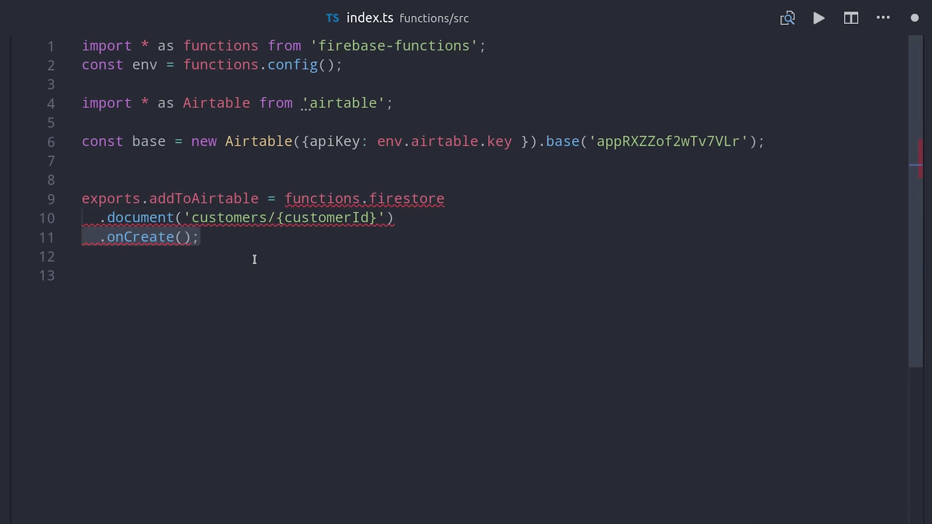
click(294, 259)
text((snap, context))
click(269, 236)
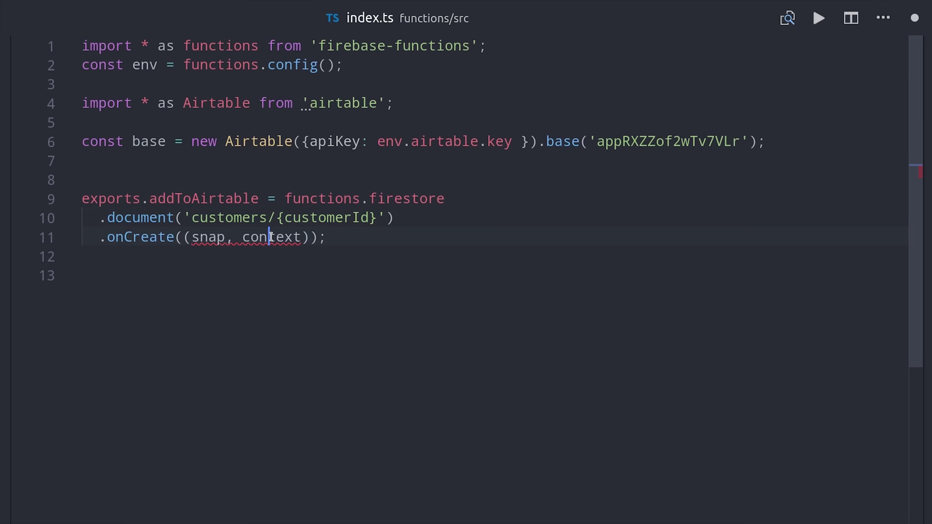
click(306, 237)
text(=> {   })
click(276, 270)
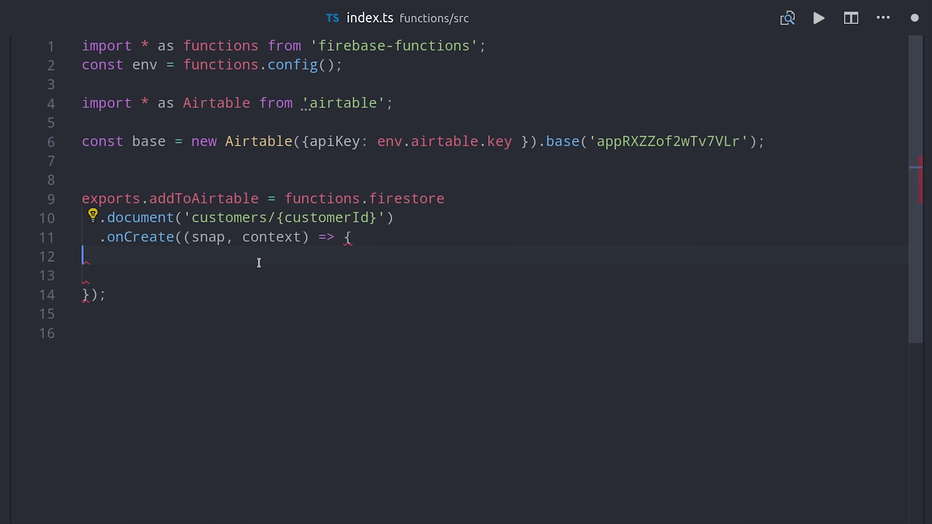
text(const data = snap.data();)
click(259, 278)
text(// Add the data to the Airtable Base return base('CustomerData'))
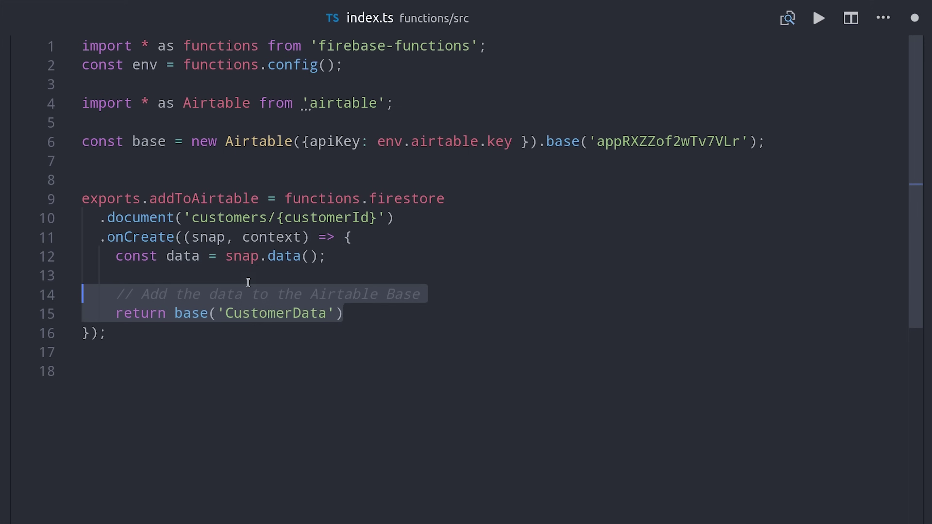
click(251, 334)
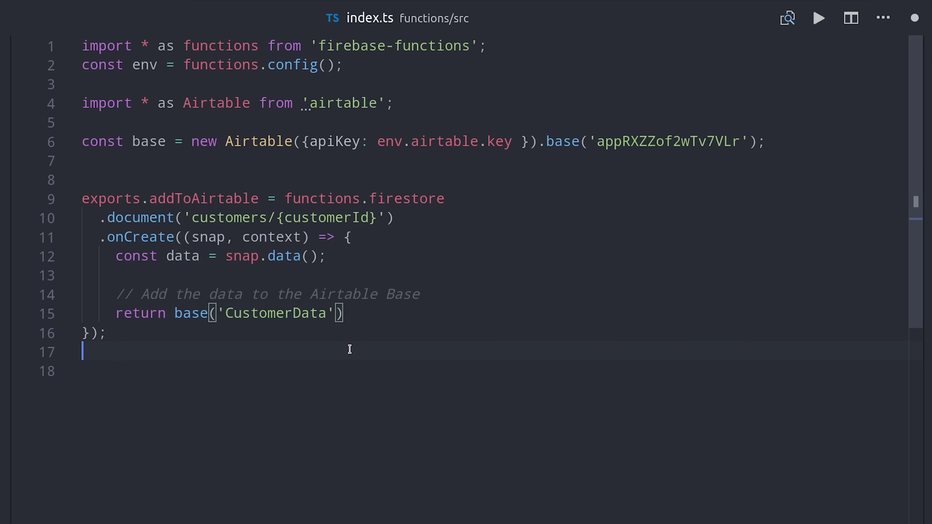
Finish the return line with the create(data) call.
scroll(923, 208, down, 2)
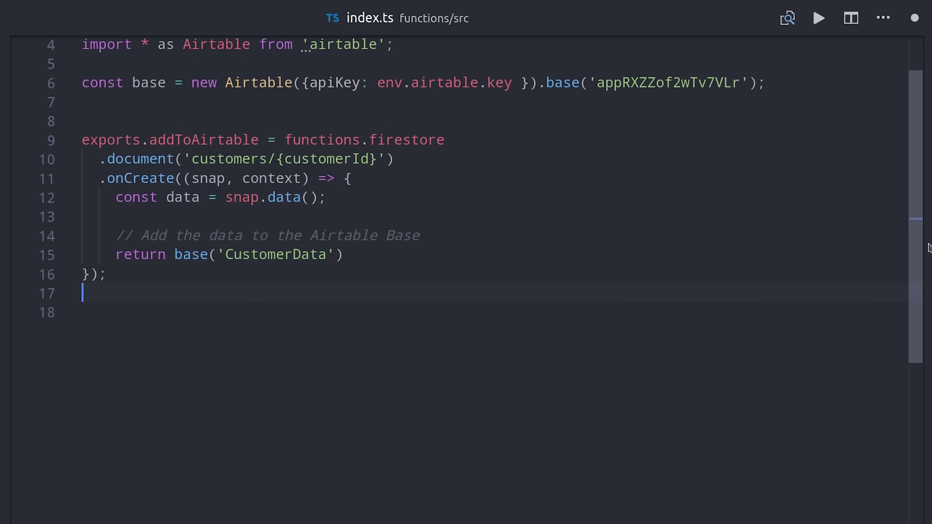
click(361, 253)
click(367, 201)
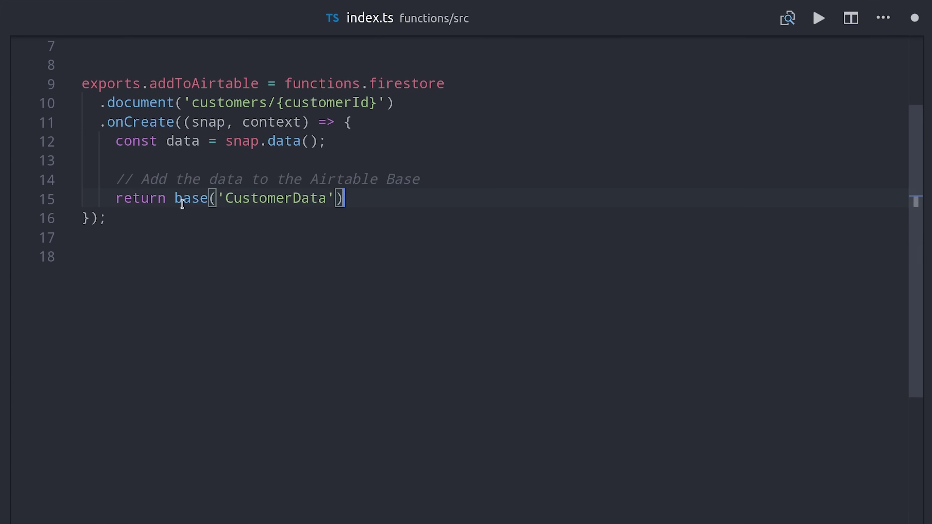
drag(174, 197, 379, 208)
click(266, 229)
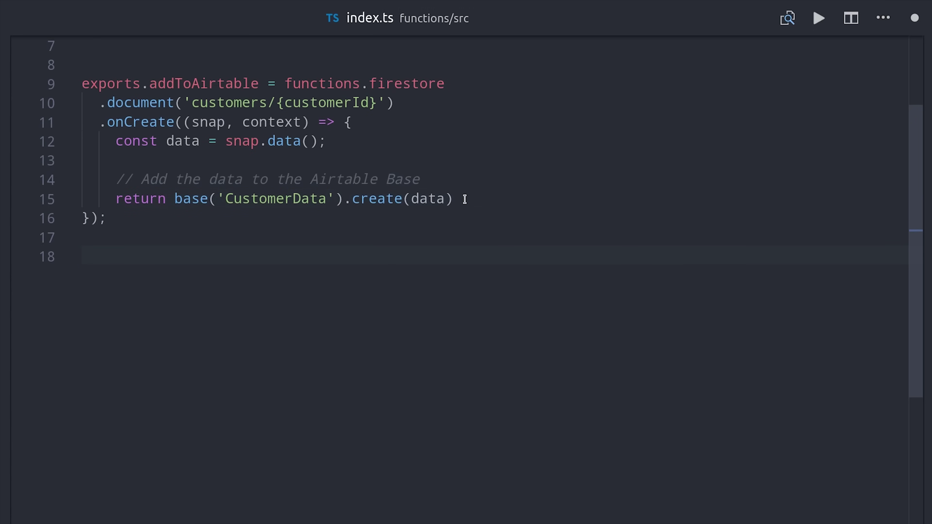
click(464, 199)
double_click(378, 197)
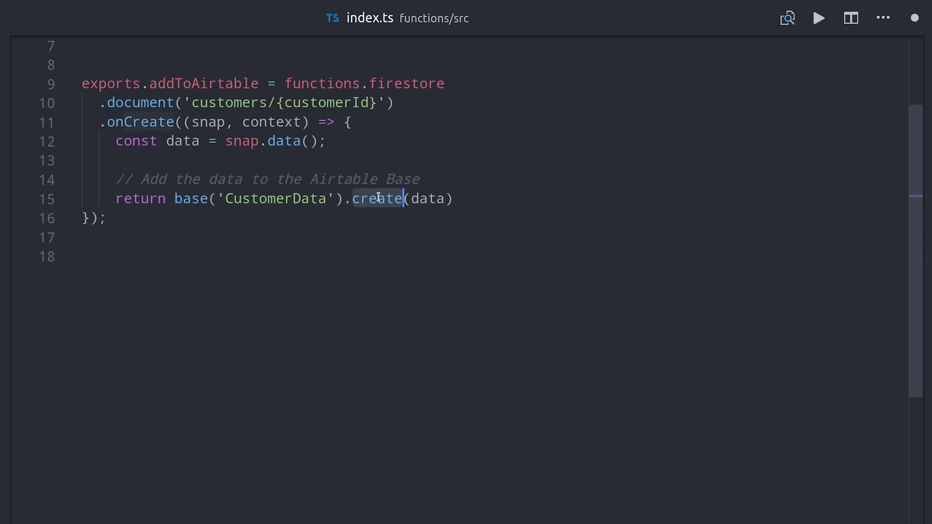
click(404, 238)
drag(475, 202, 361, 201)
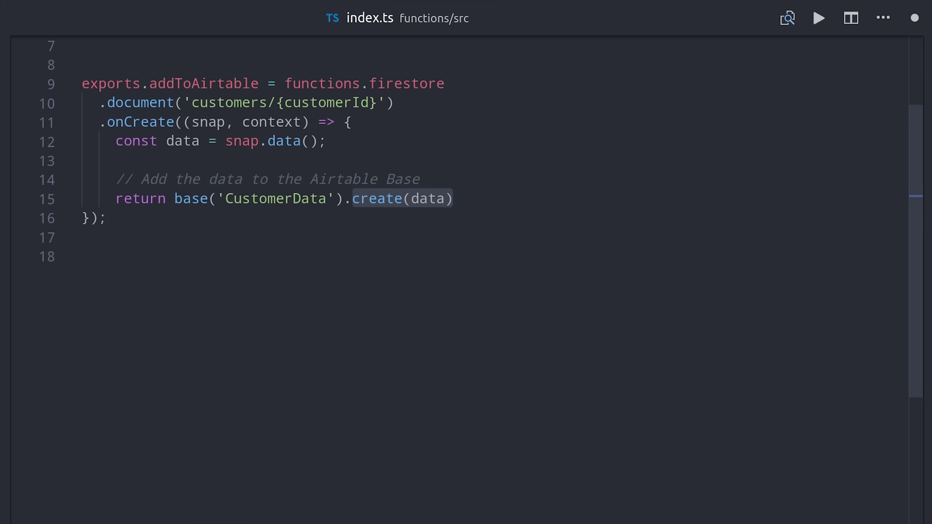
Deploy the function from the integrated terminal with firebase deploy --only functions.
key(ctrl+grave)
drag(496, 446, 482, 286)
text(firebase deploy --only functions)
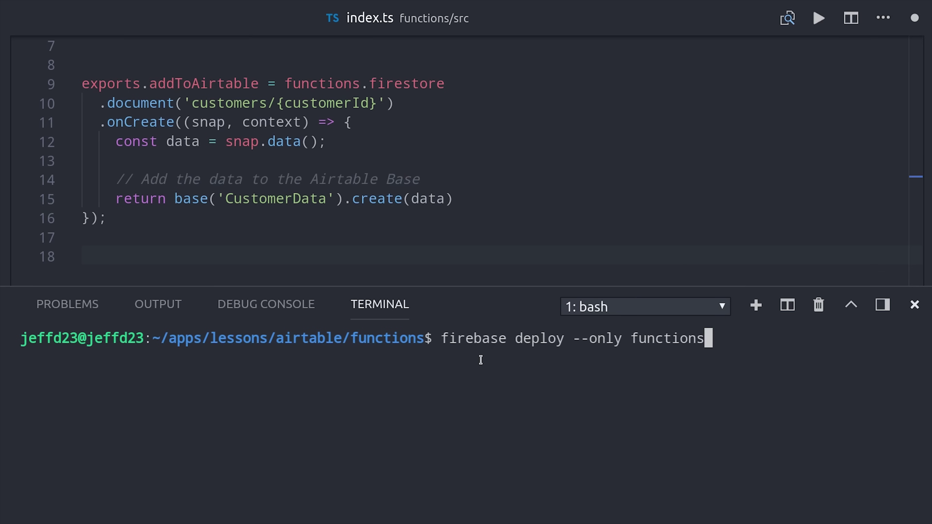
key(Return)
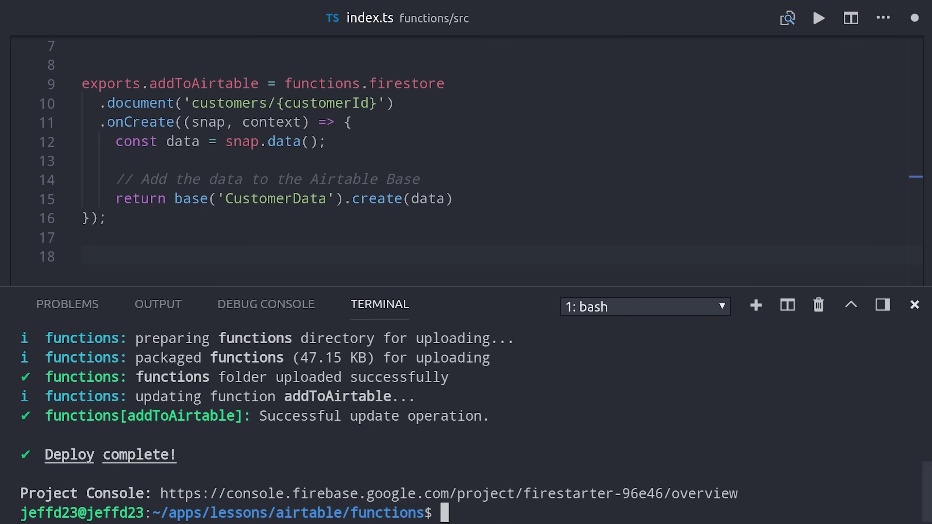
Check several customer documents in the Firebase console, then return to the Airtable CustomerData tab.
key(alt+Tab)
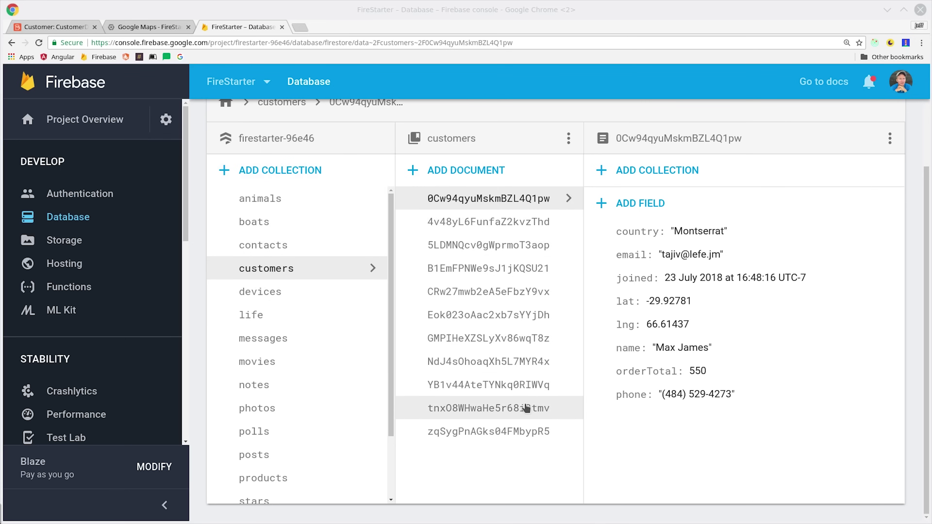
click(488, 244)
click(510, 338)
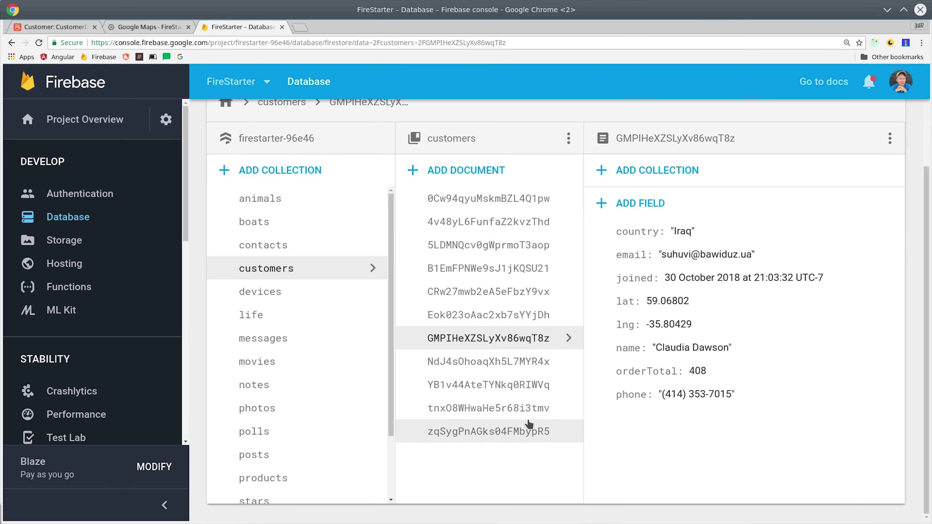
click(543, 408)
scroll(514, 323, up, 3)
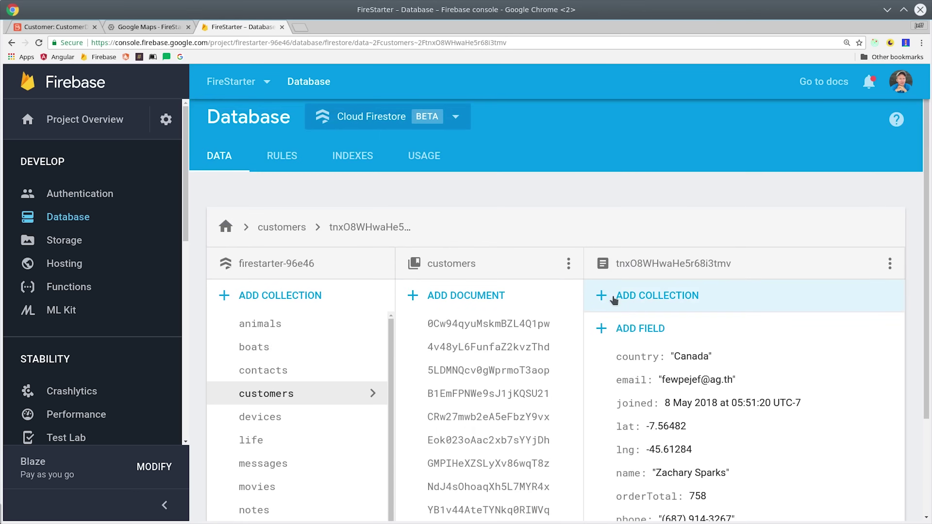
click(50, 27)
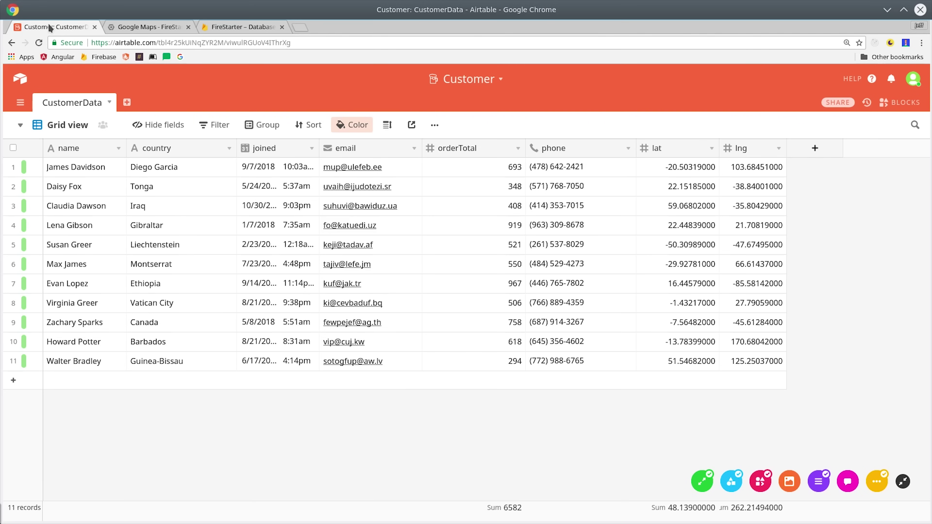
Select the orderTotal values and switch their footer summary to Range, then back to Sum.
click(906, 10)
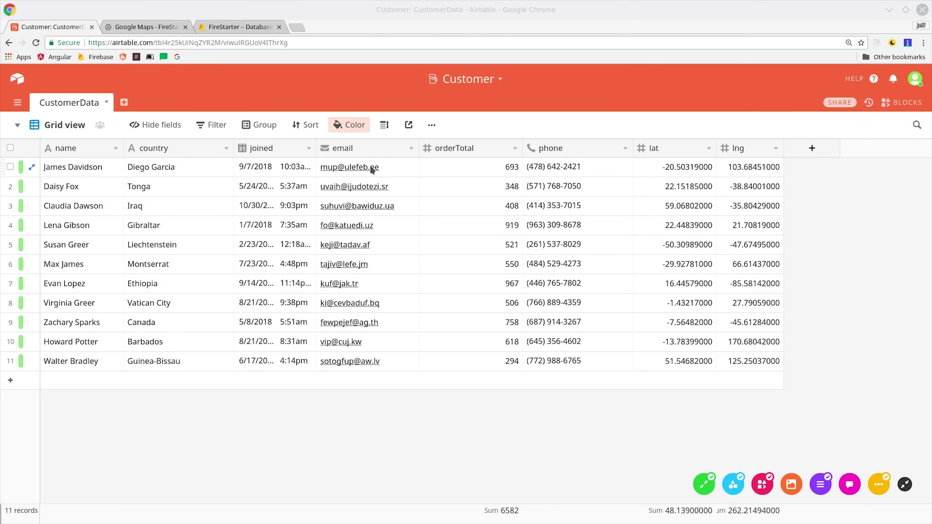
drag(492, 167, 516, 358)
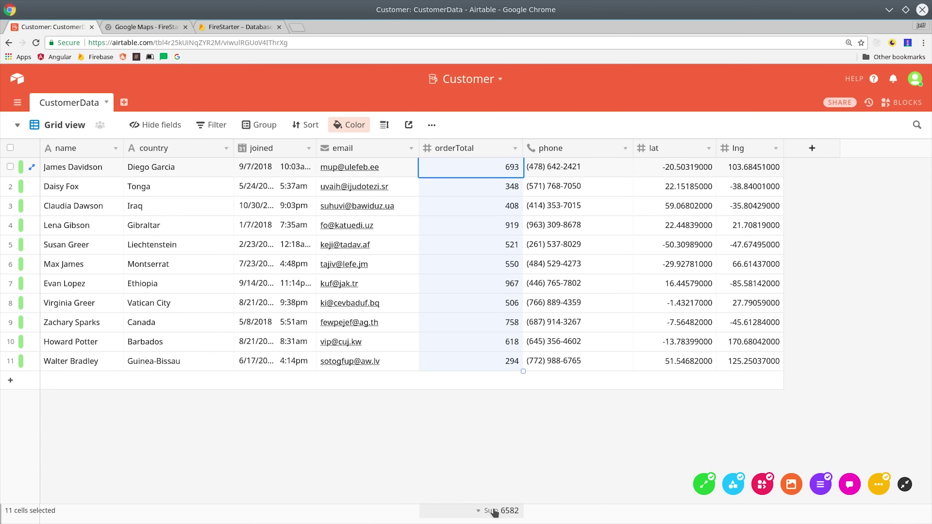
click(484, 511)
click(473, 401)
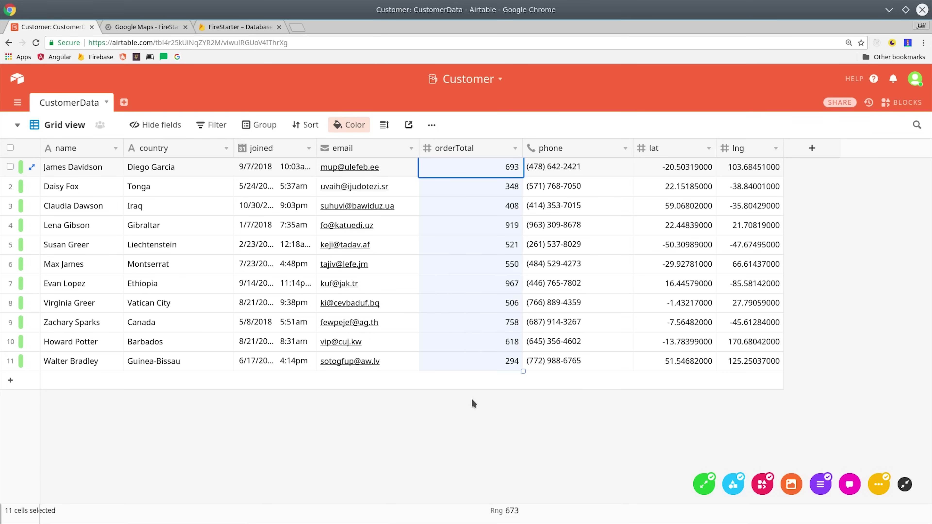
click(505, 510)
click(453, 289)
Switch to the Calendar view and open the customer record on June 17.
click(65, 125)
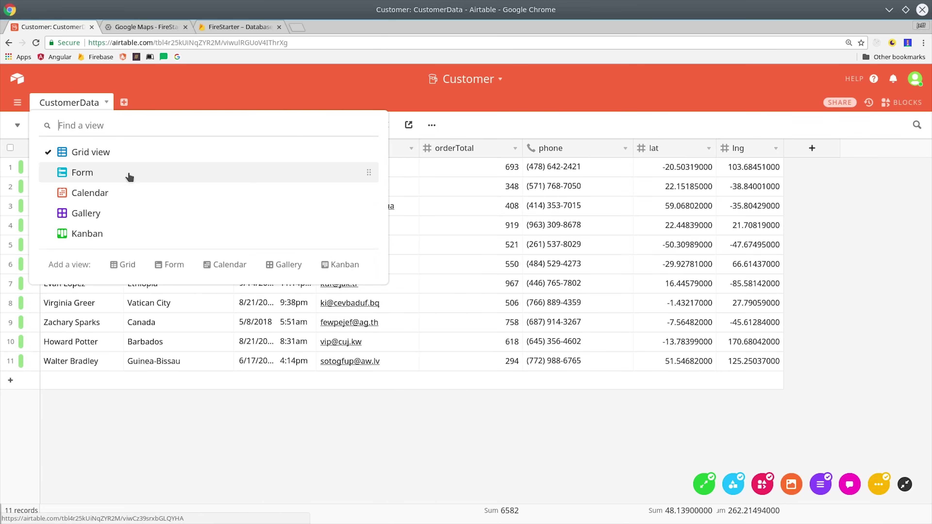
click(131, 194)
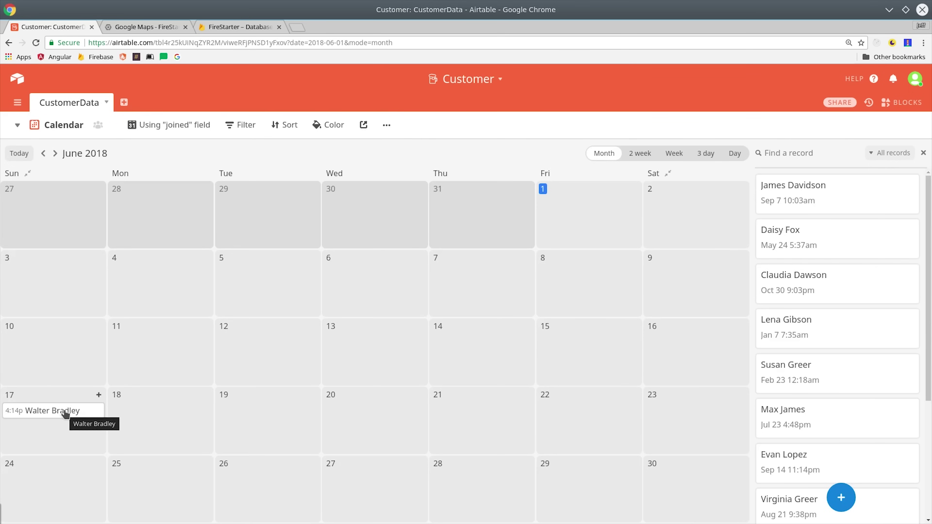
click(65, 412)
click(382, 430)
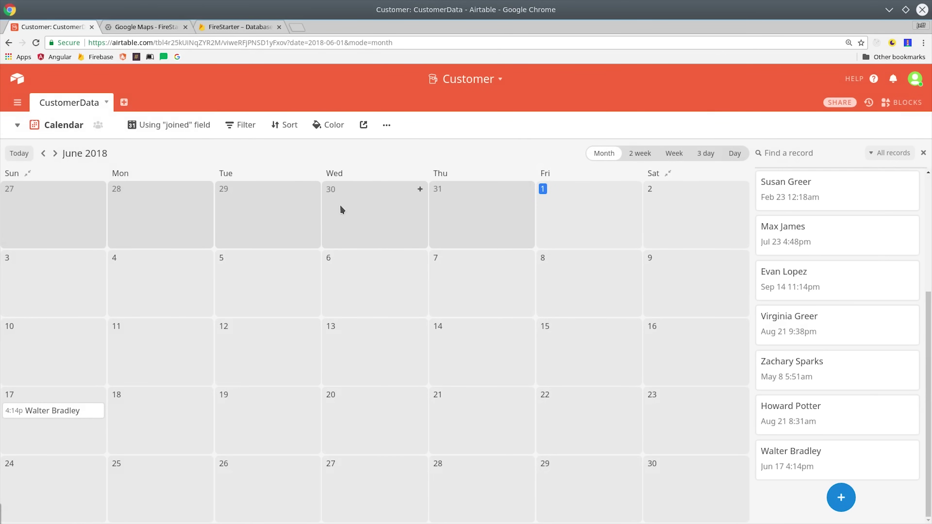
click(63, 125)
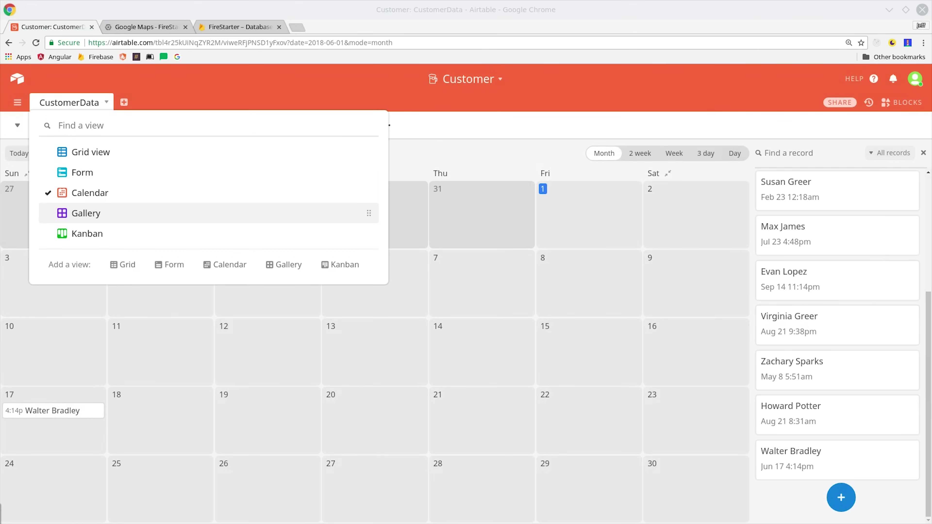
Preview a customer card in Gallery view, then name the Jeff stack and add an empty stack.
click(86, 213)
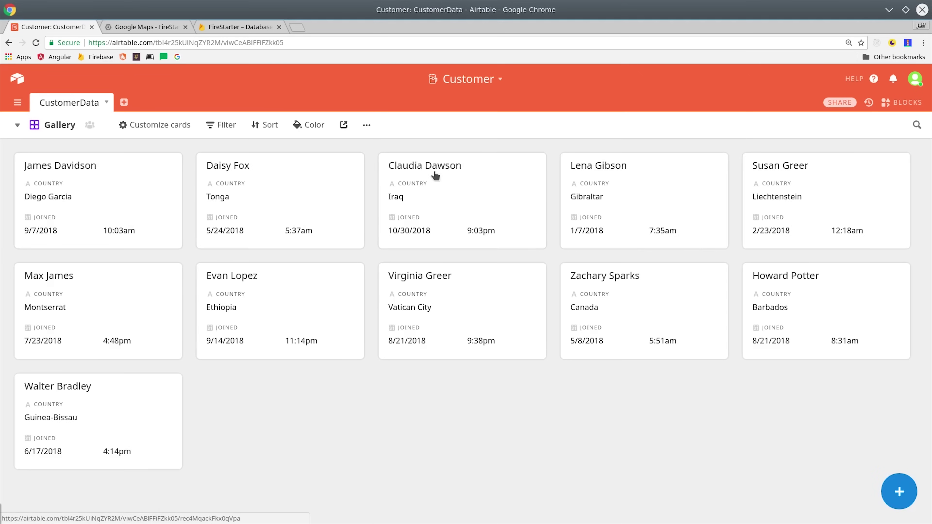
click(317, 193)
click(720, 112)
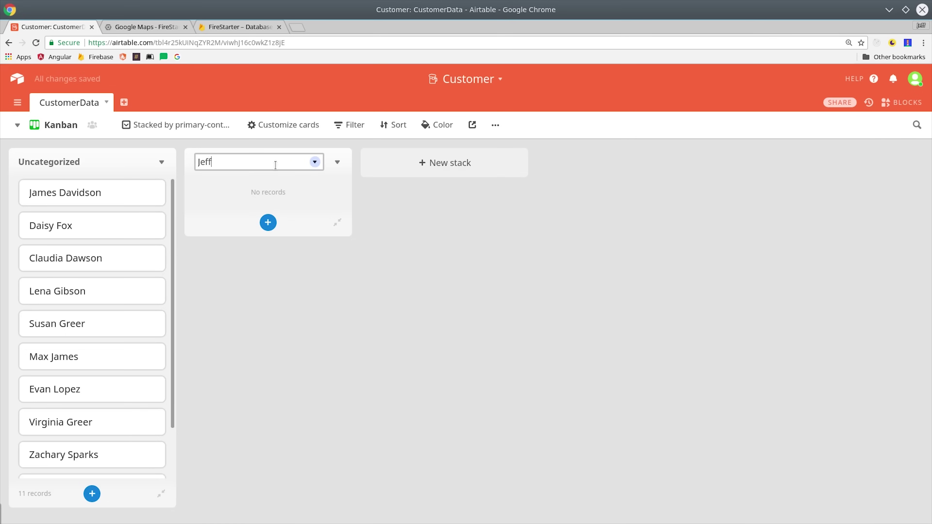
key(Return)
click(427, 161)
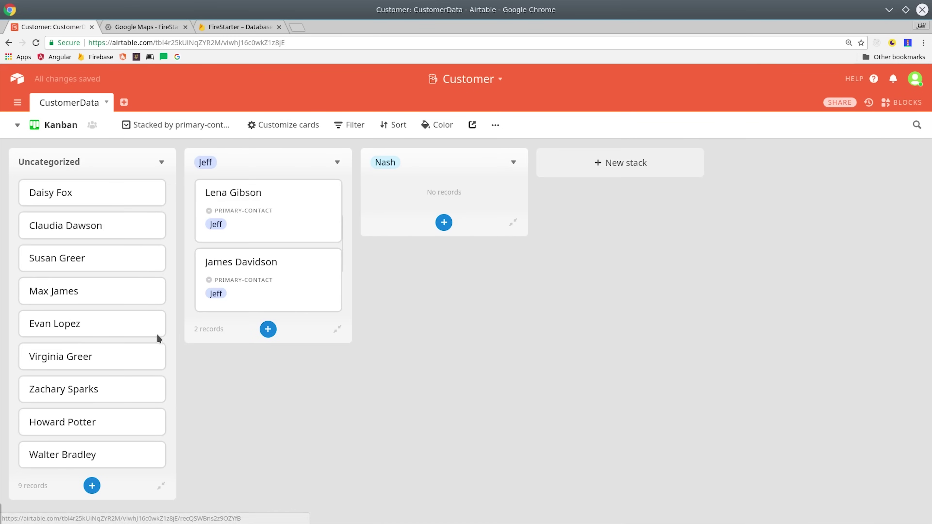
Drag five uncategorized customers into the Jeff and Nash stacks, then return to Grid view.
drag(156, 337, 327, 372)
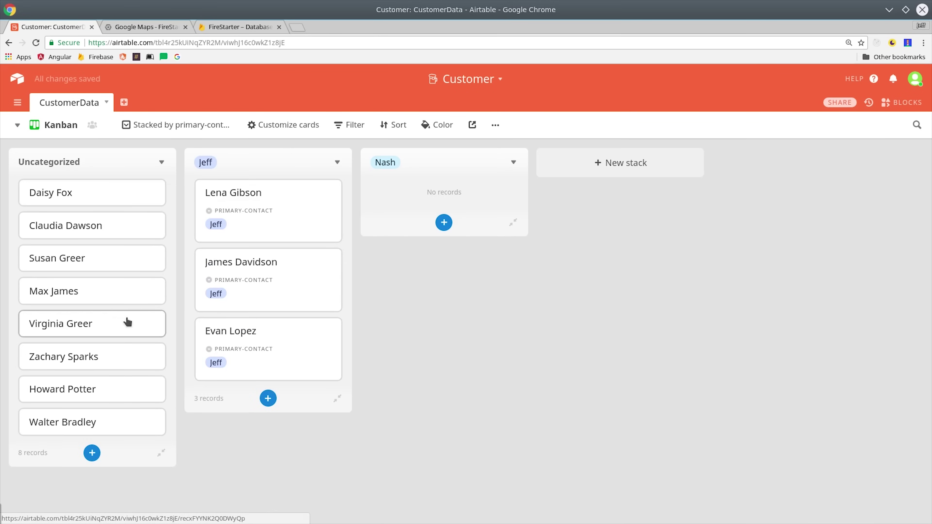
drag(127, 322, 453, 224)
drag(154, 253, 415, 206)
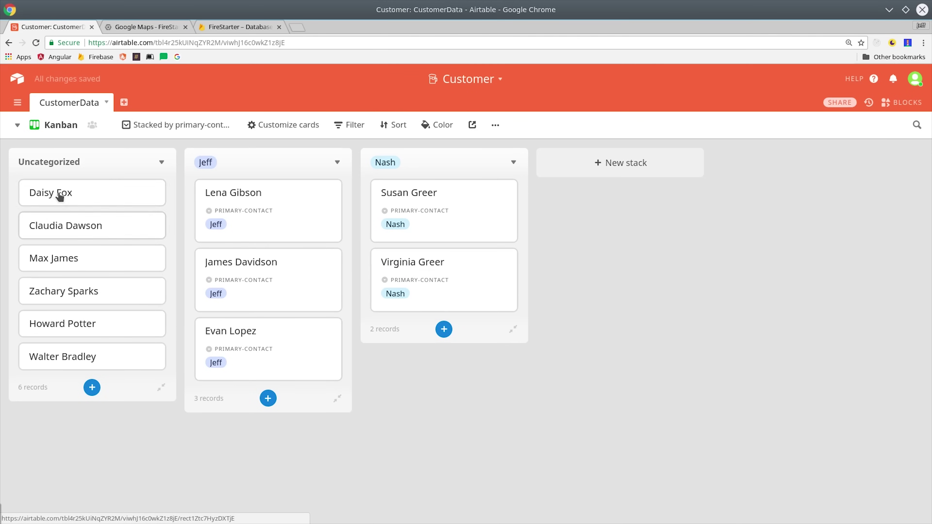
drag(60, 196, 258, 196)
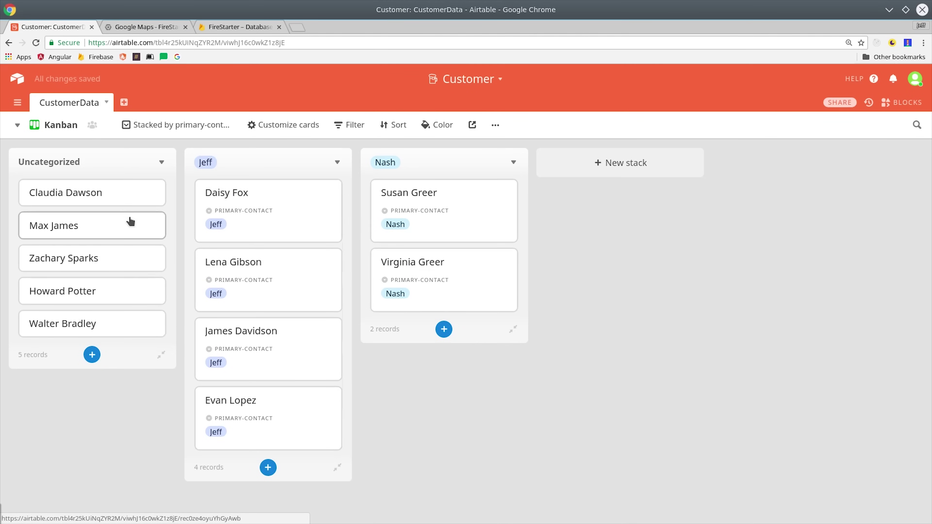
drag(130, 221, 439, 339)
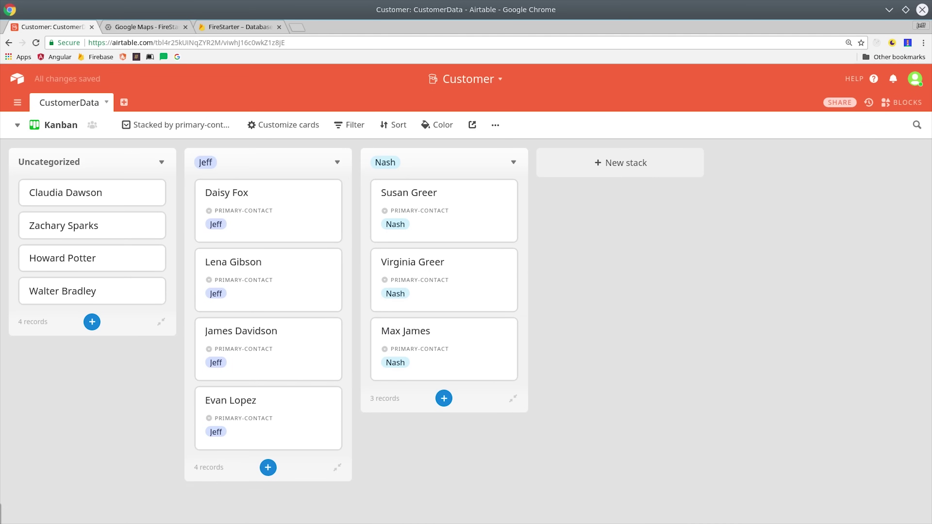
click(17, 125)
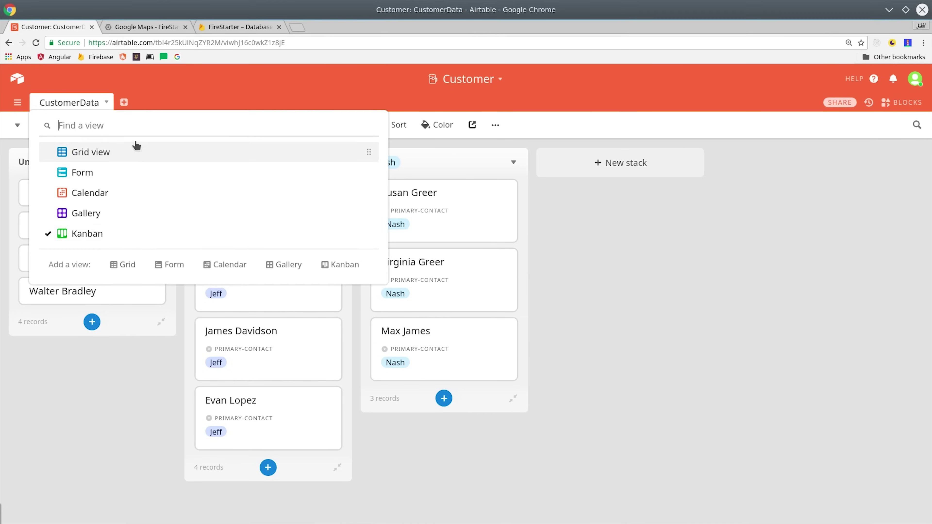
click(136, 152)
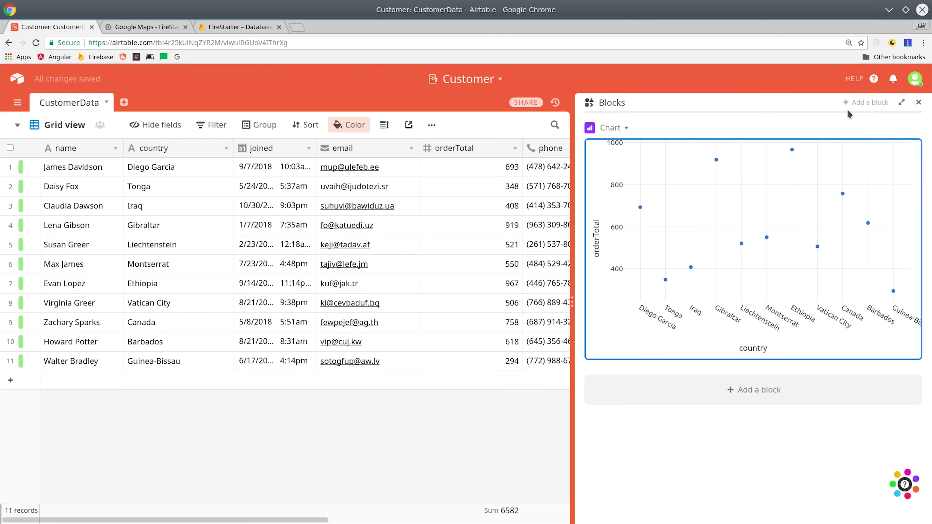
Browse the block gallery and add the Chart block to the base.
click(859, 103)
scroll(514, 330, down, 8)
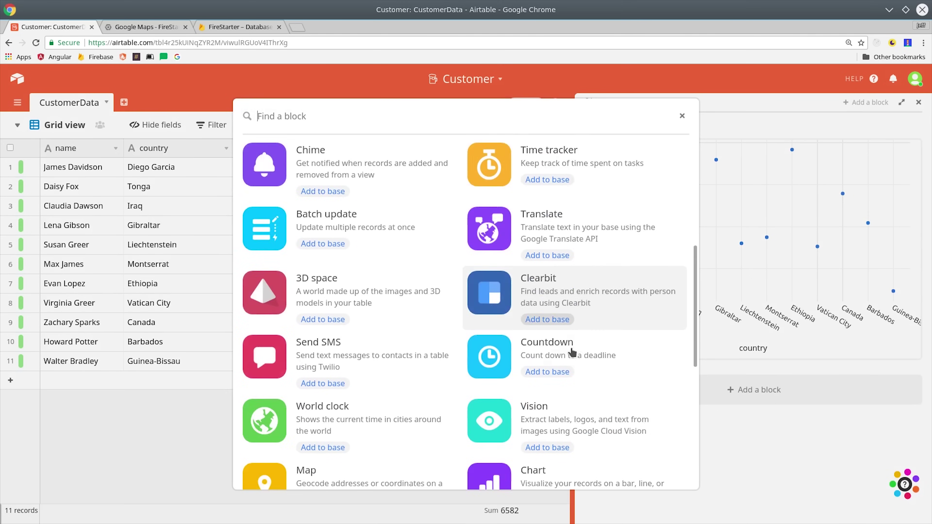
scroll(572, 351, down, 10)
scroll(588, 402, up, 15)
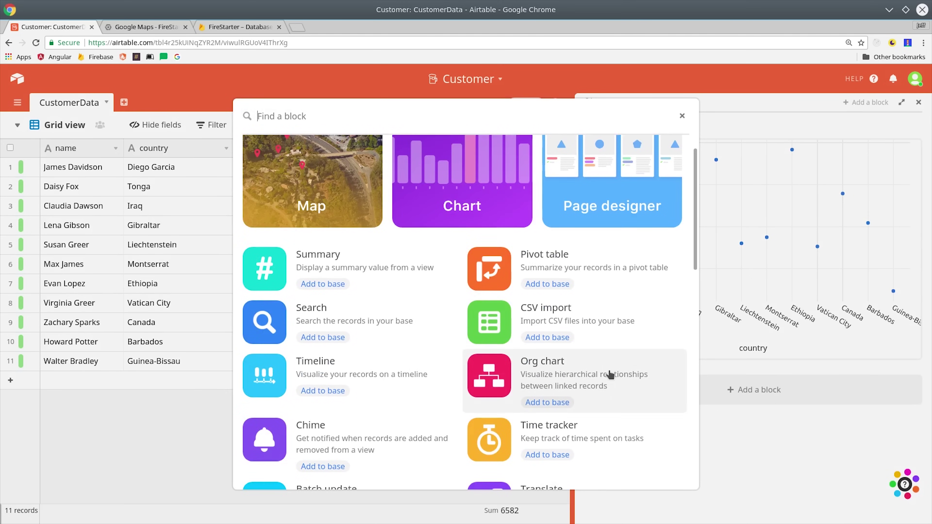
scroll(609, 374, up, 1)
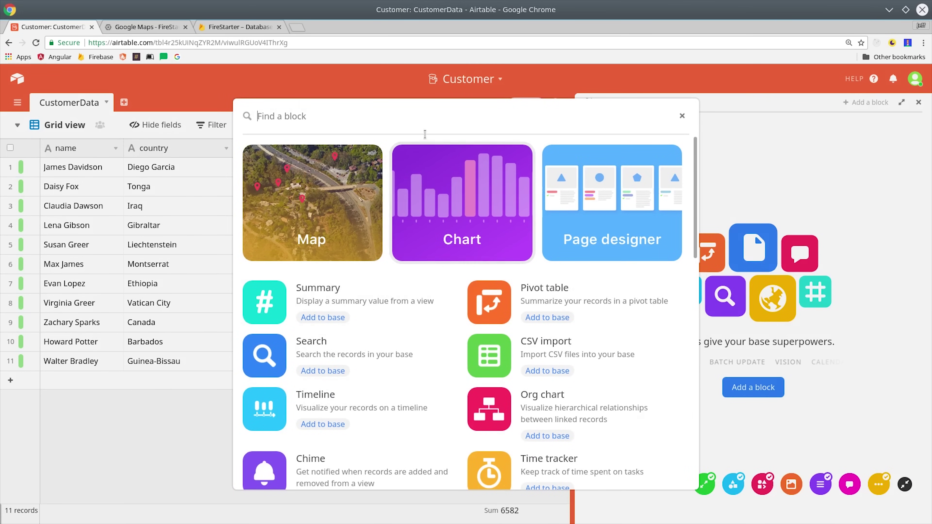
click(465, 202)
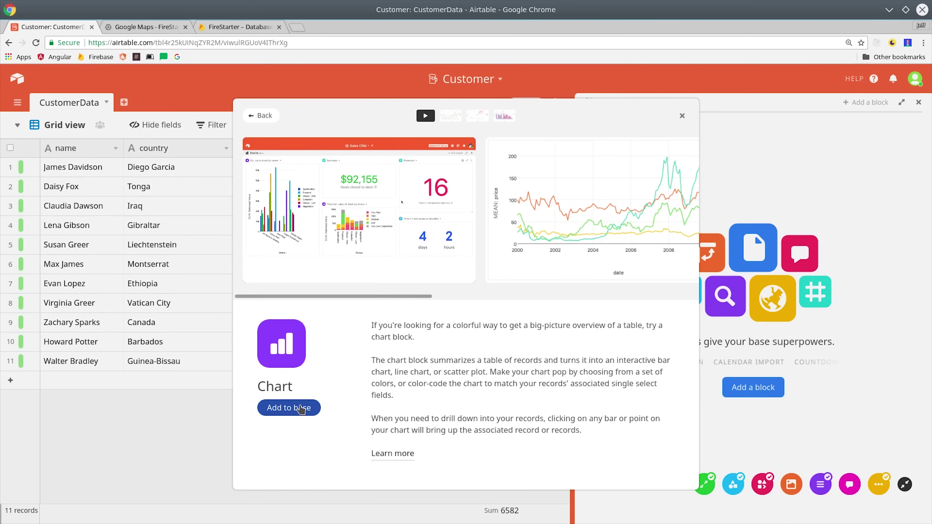
click(303, 408)
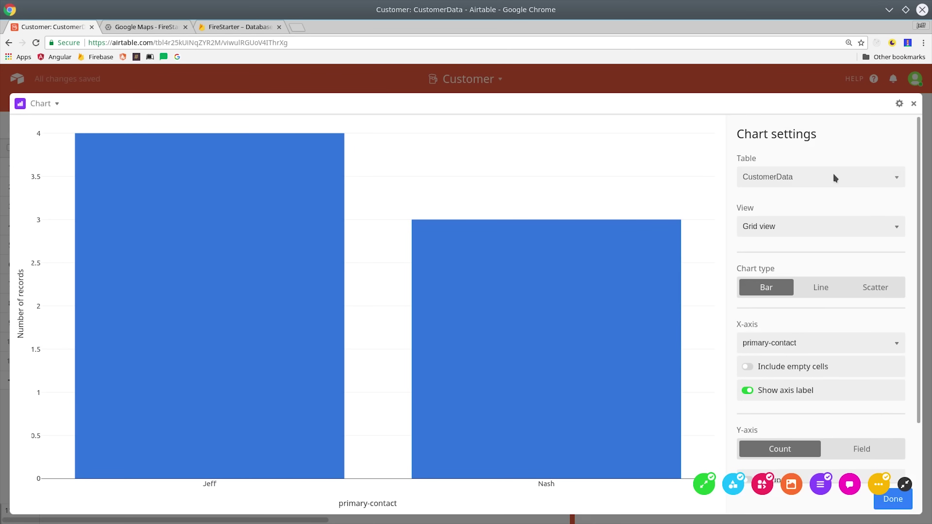
Base the chart on the CustomerData table's Grid view.
click(834, 174)
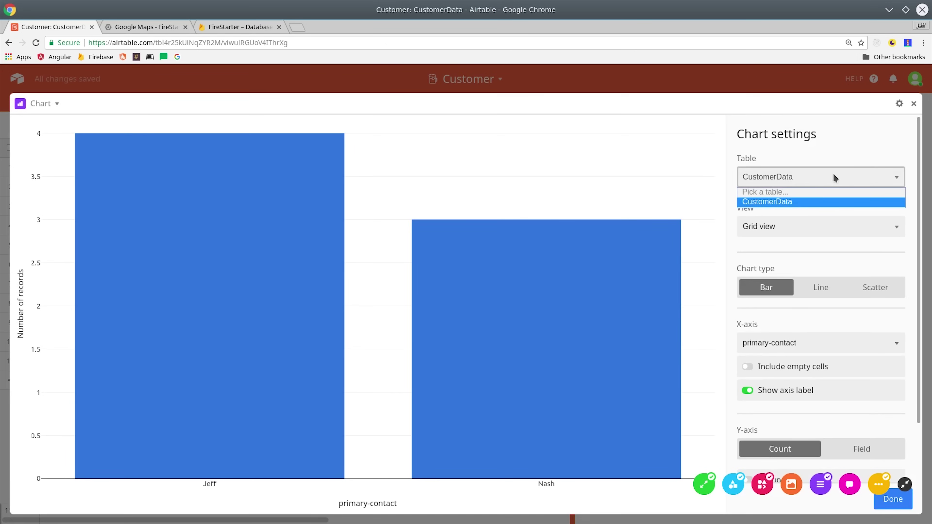
click(807, 202)
click(827, 231)
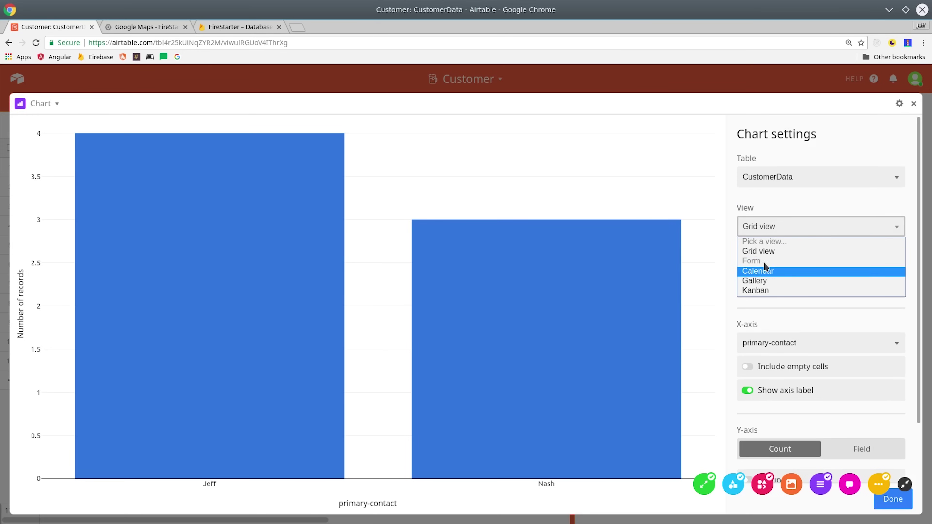
click(789, 251)
Plot country on the X-axis against the orderTotal field, with aggregation turned off.
scroll(817, 323, down, 2)
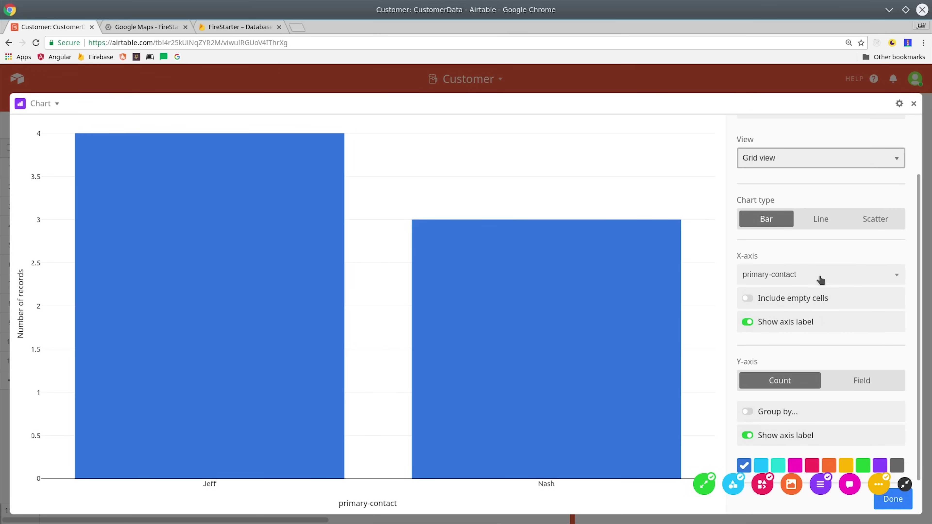
click(833, 275)
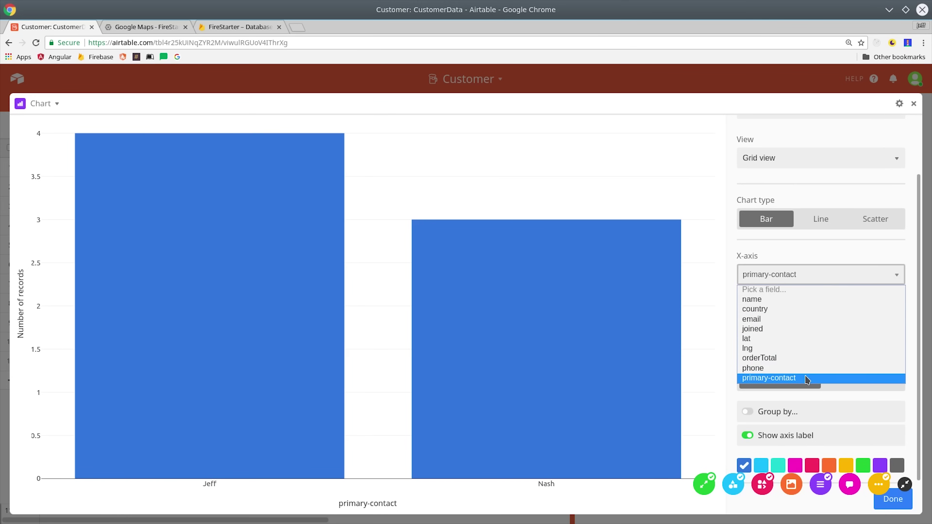
click(811, 310)
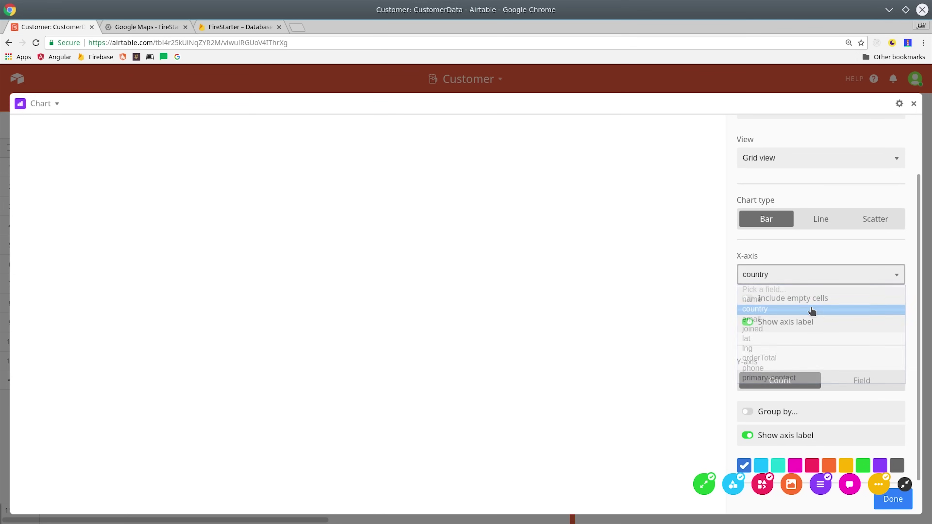
click(861, 380)
click(841, 411)
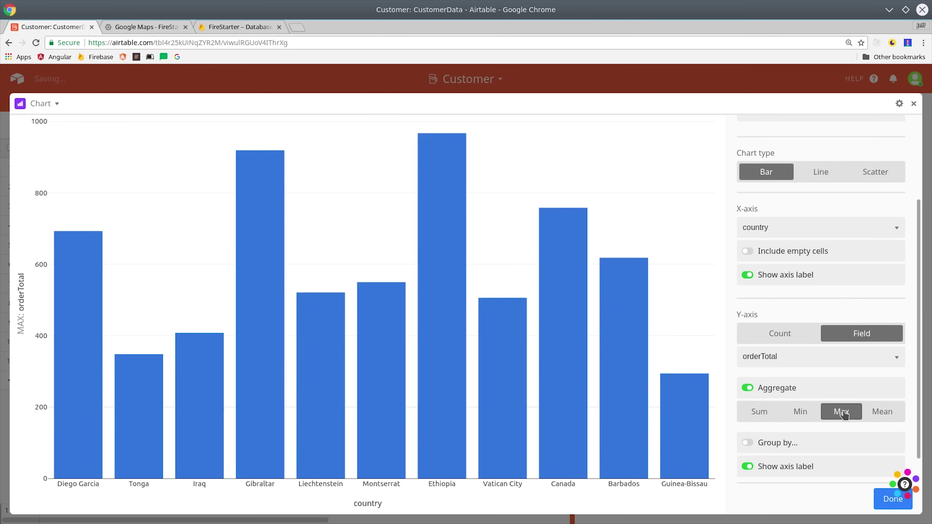
click(800, 412)
click(759, 411)
click(850, 388)
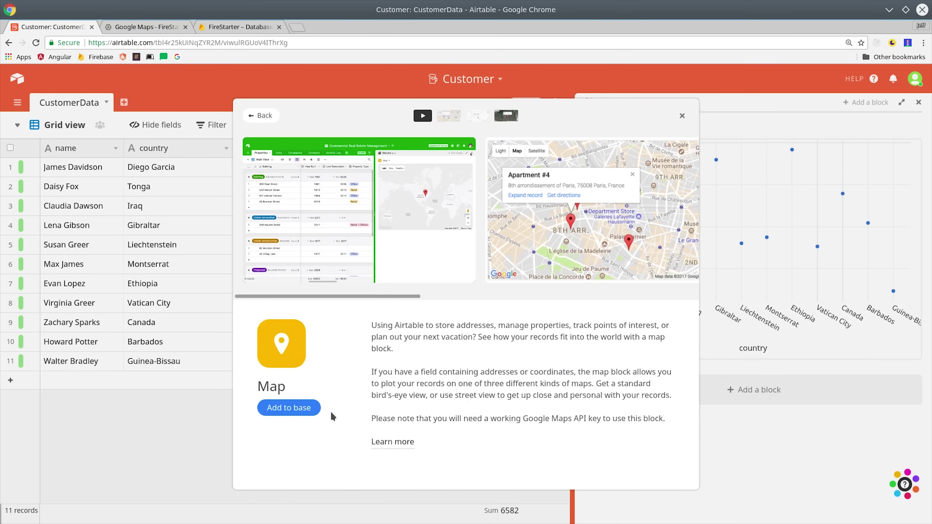
Add a Map block and begin its setup at the Google API key entry.
click(290, 408)
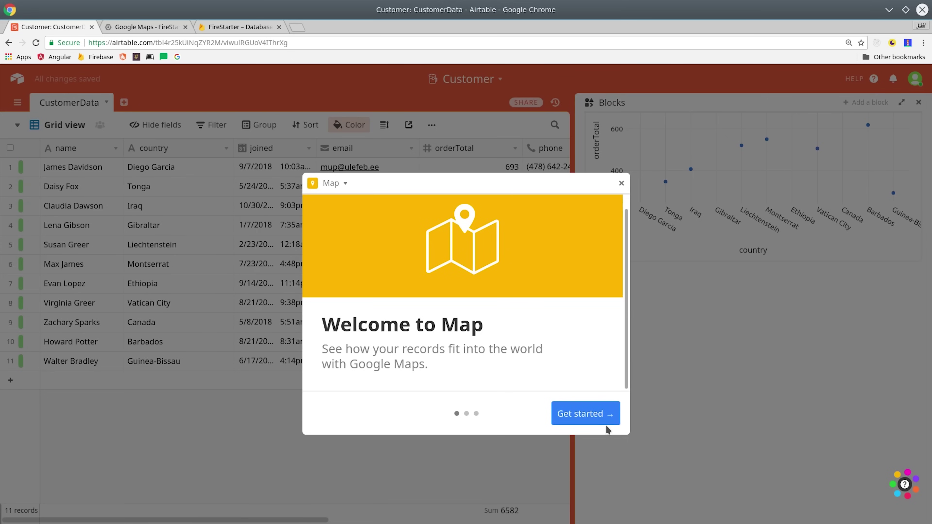
click(605, 421)
scroll(568, 370, down, 2)
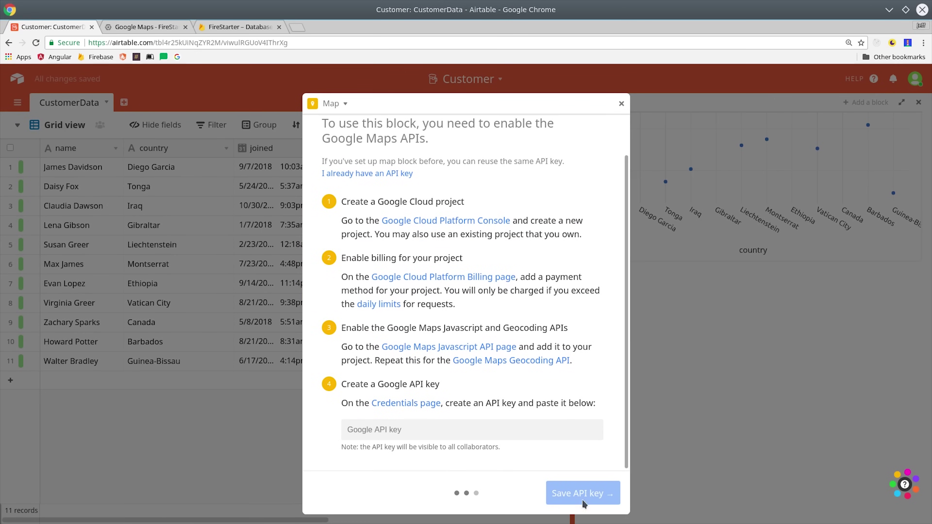
click(542, 429)
key(ctrl+Tab)
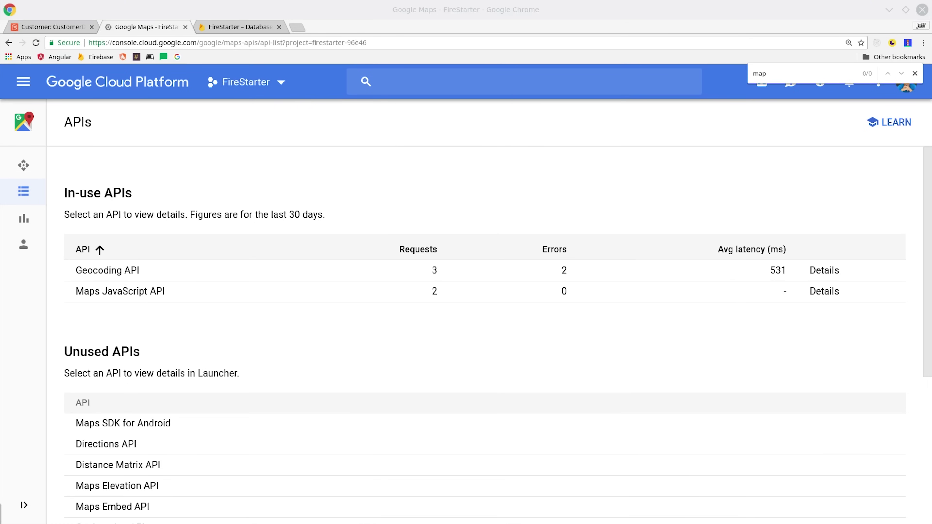
drag(164, 275, 75, 271)
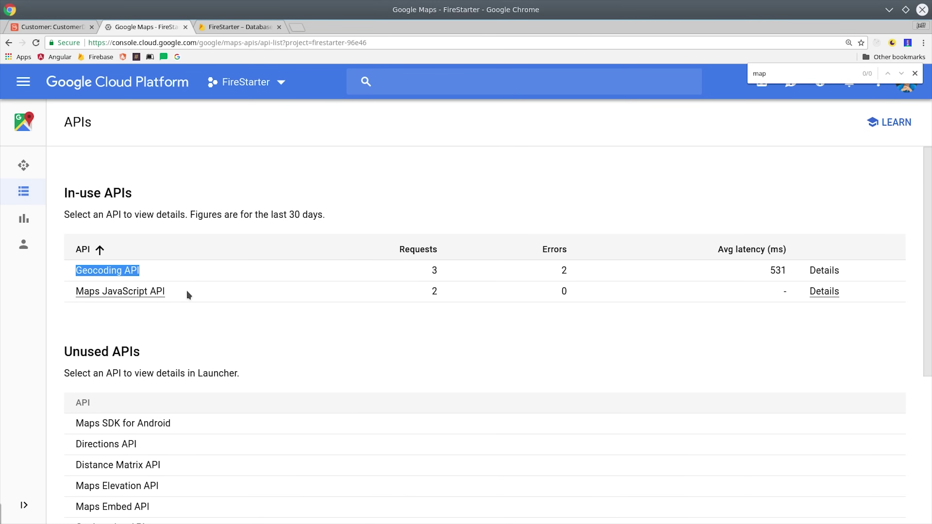
drag(187, 293, 75, 292)
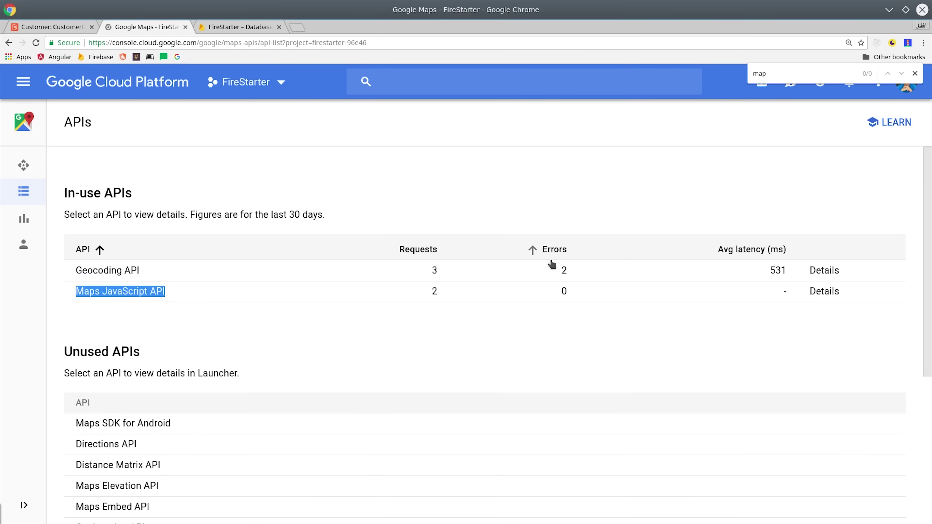
click(115, 271)
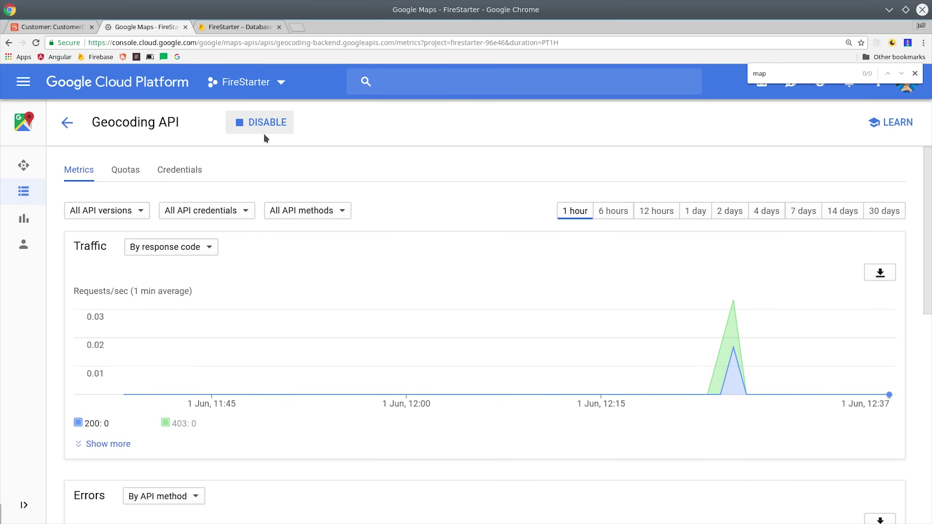
click(67, 123)
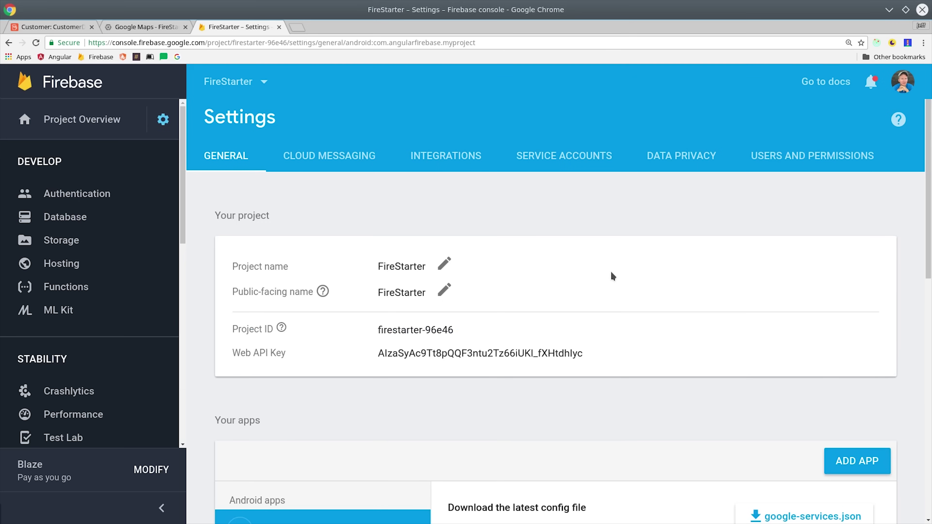
Copy the apiKey from a new Firebase web app's config and save it in the Map block.
click(855, 464)
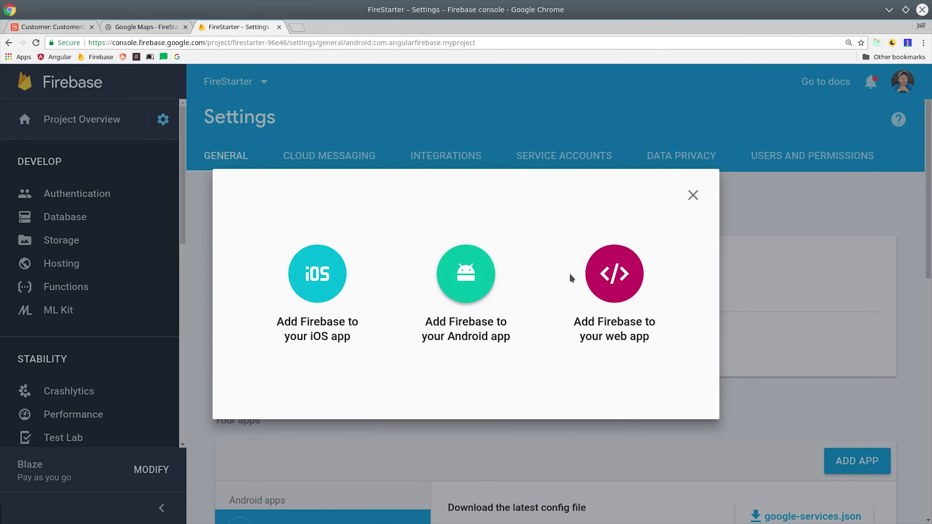
click(601, 291)
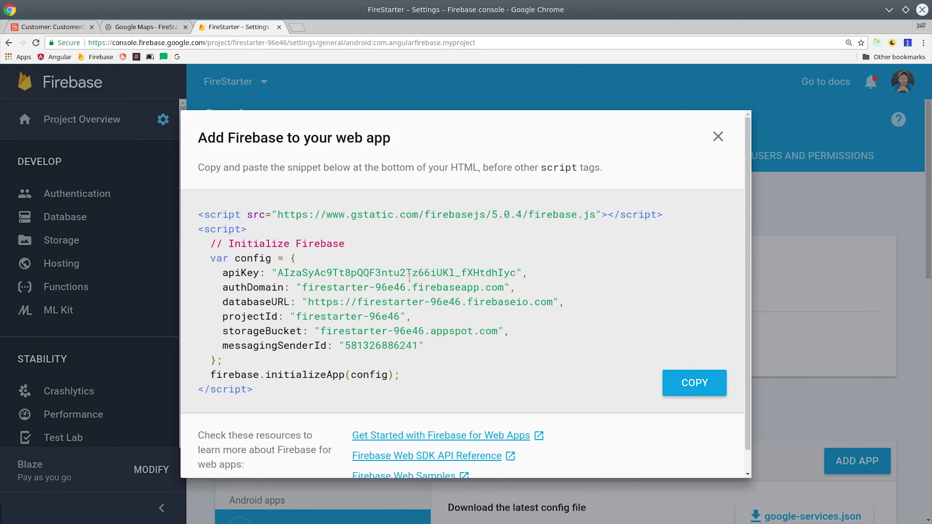
double_click(410, 274)
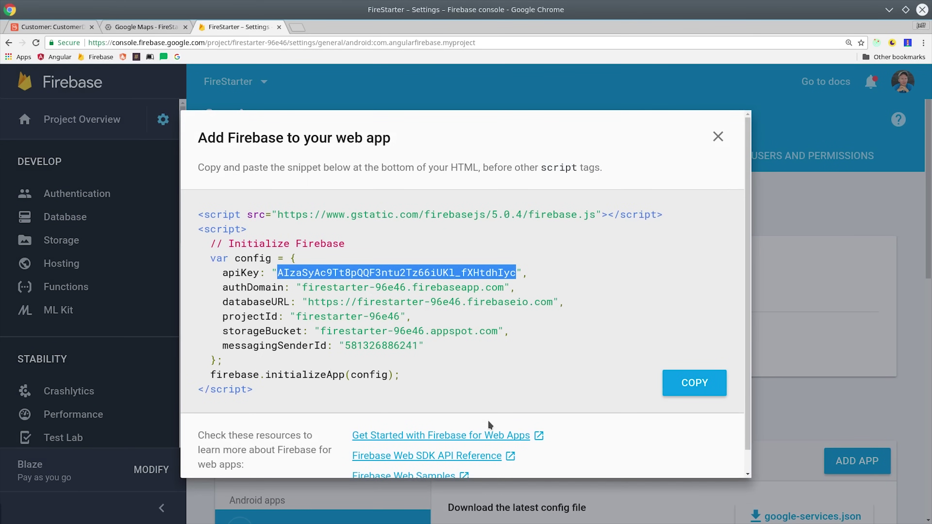
key(ctrl+1)
click(582, 495)
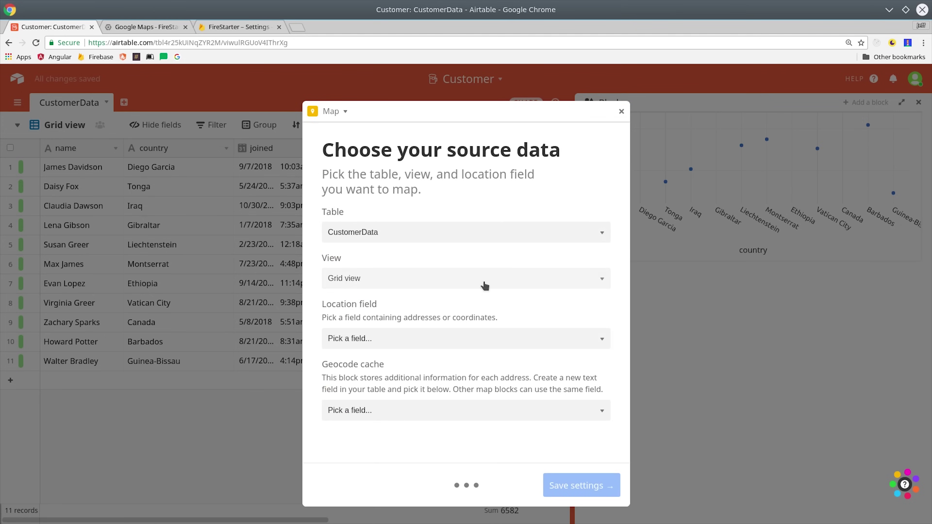
Leave the Map's Location field unset and dock the block in the Blocks panel.
click(427, 345)
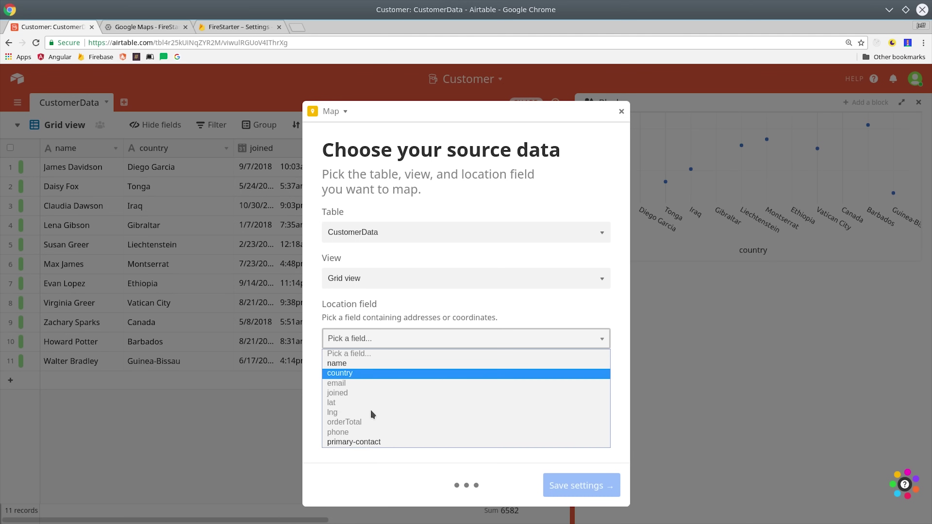
click(489, 470)
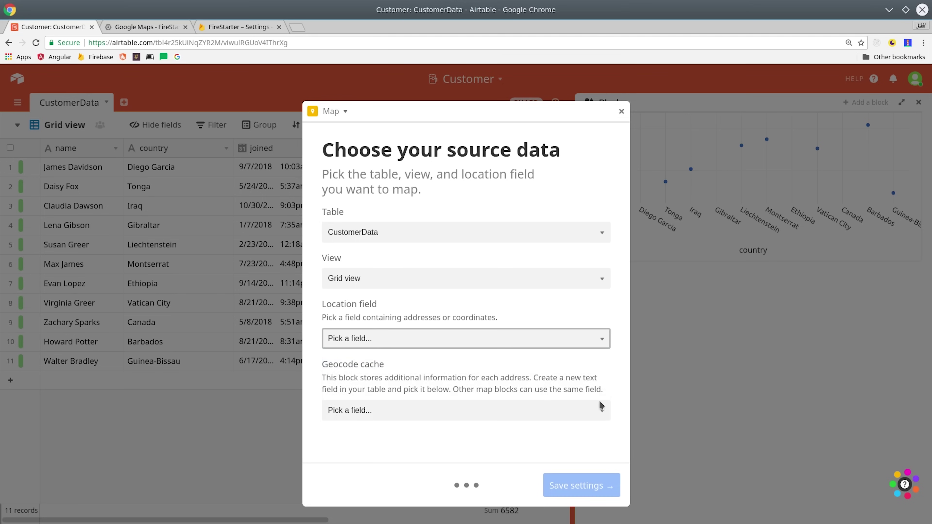
click(621, 111)
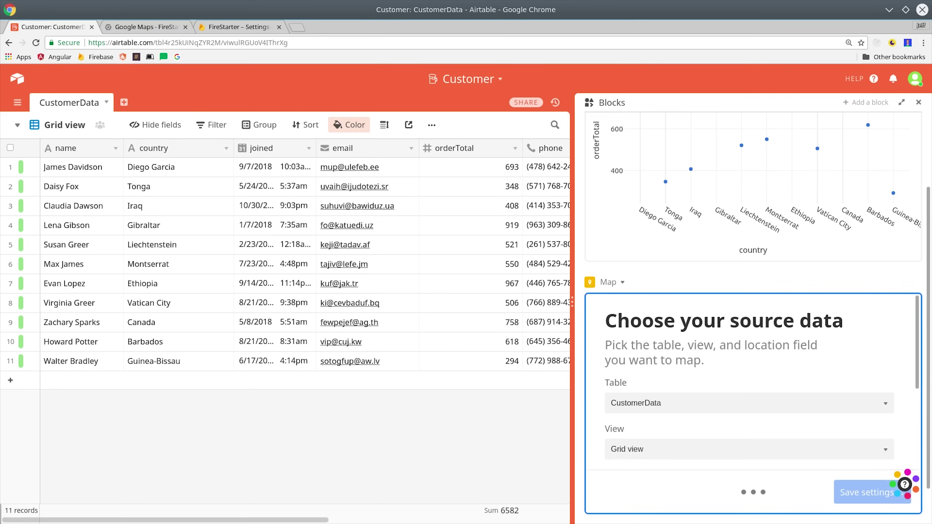
Select the lat and lng values and add a new Formula field named 'position'.
drag(268, 149, 327, 152)
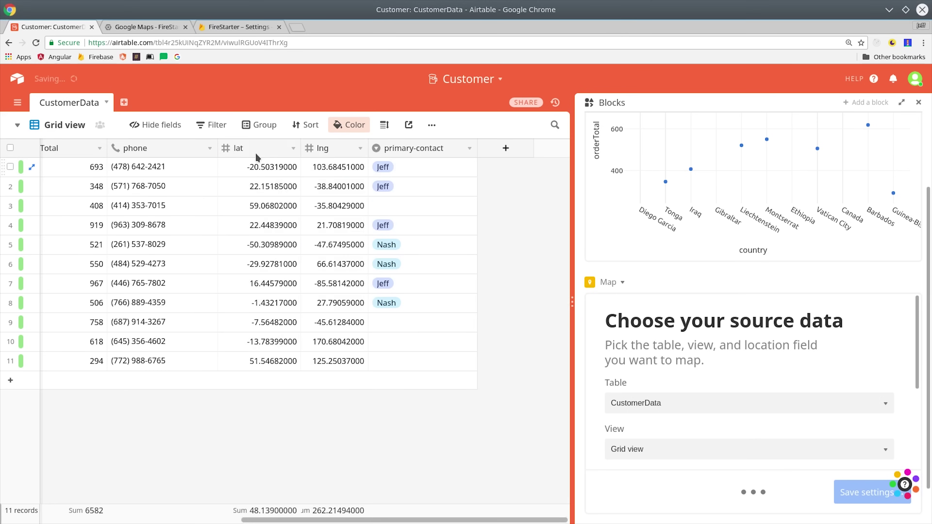
drag(334, 361, 239, 172)
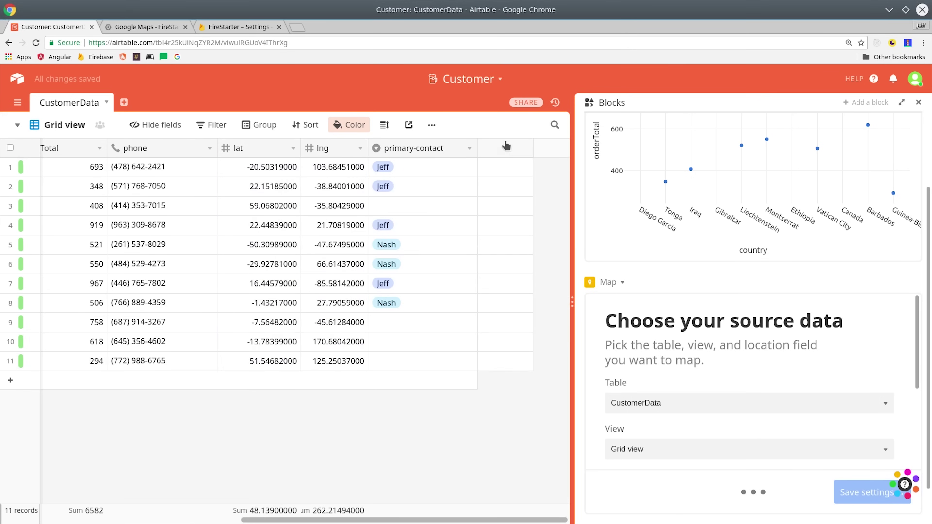
click(506, 148)
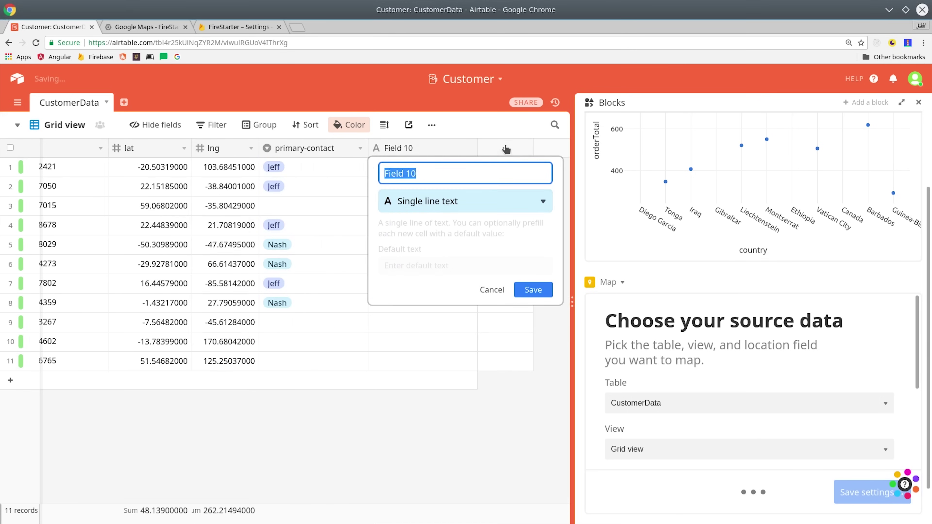
text(position)
click(466, 202)
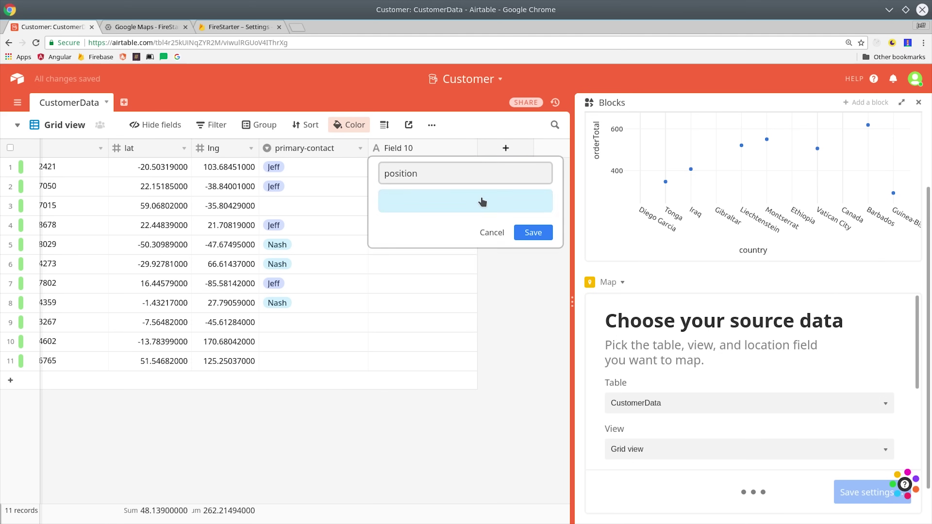
scroll(508, 323, down, 4)
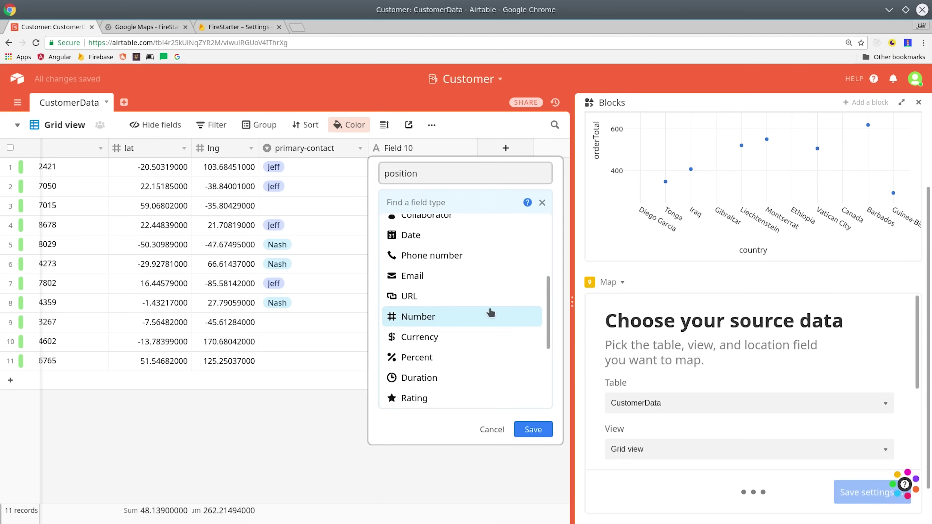
scroll(546, 303, down, 3)
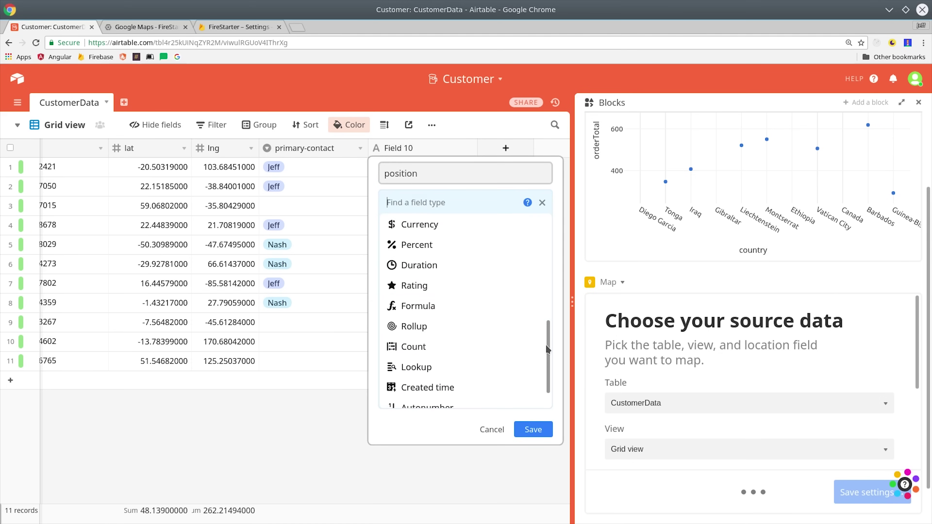
click(482, 318)
Give the position field the formula CONCATENATE(lat, ',', lng) and save it.
click(426, 311)
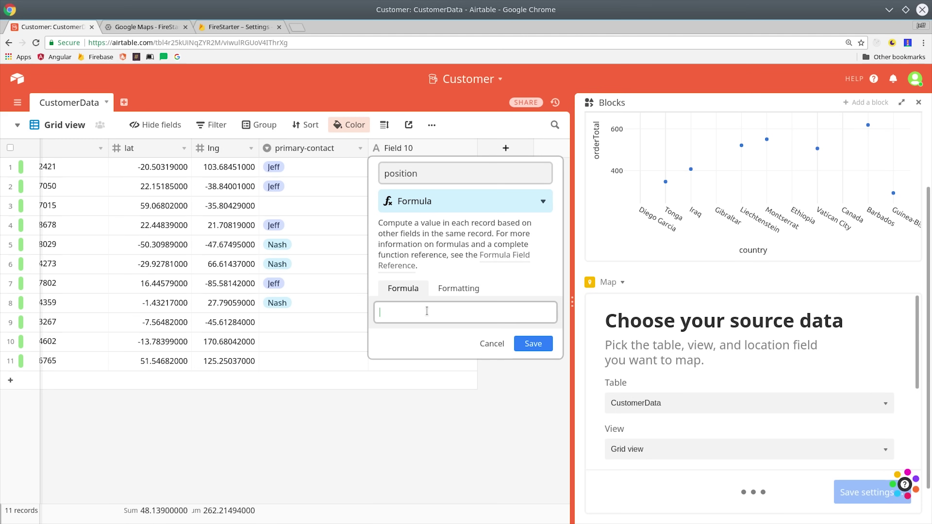
text(CONCATENATE()lat)
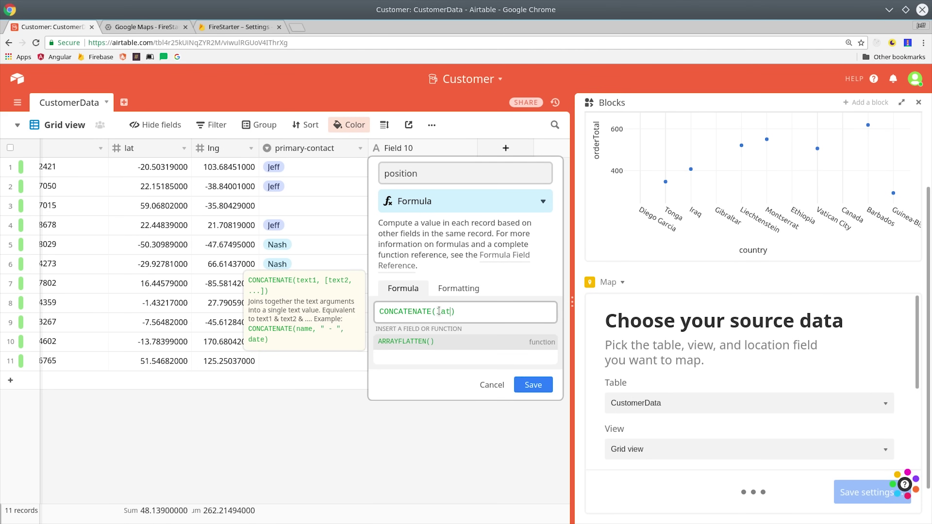
text(, )
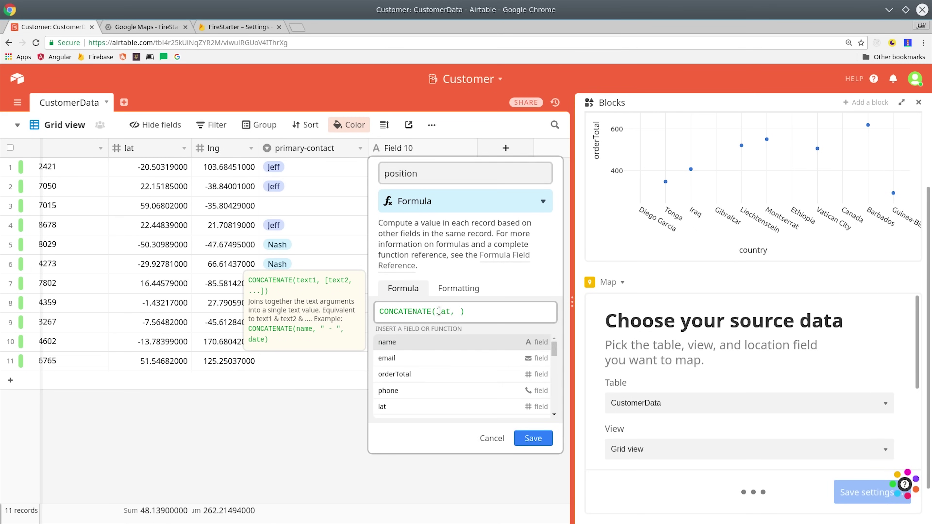
text(',', lng)
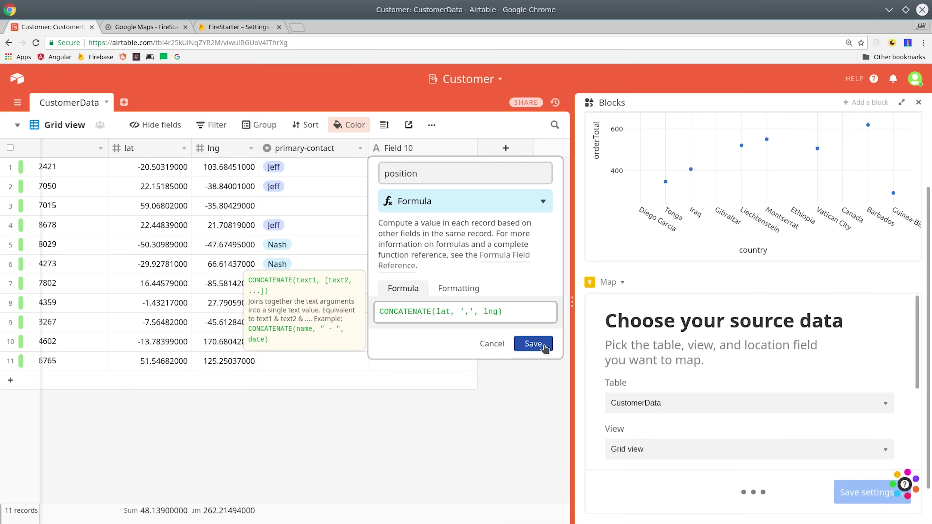
click(533, 343)
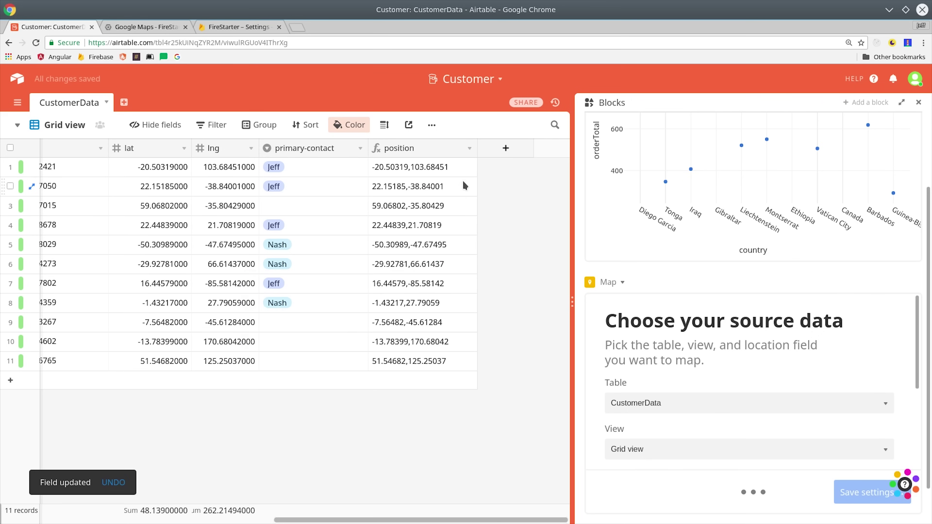
click(434, 176)
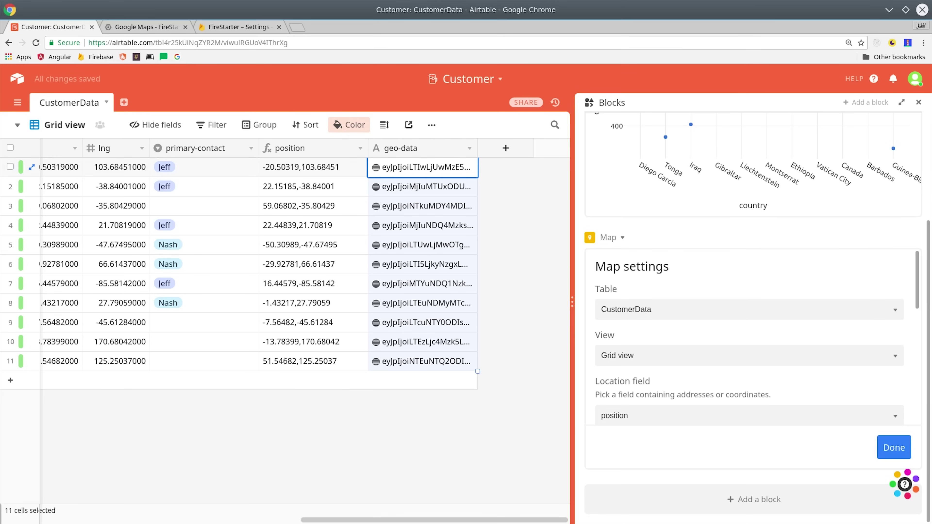
Finish the Map settings to show markers and inspect the Greenland customer's record.
scroll(771, 349, down, 5)
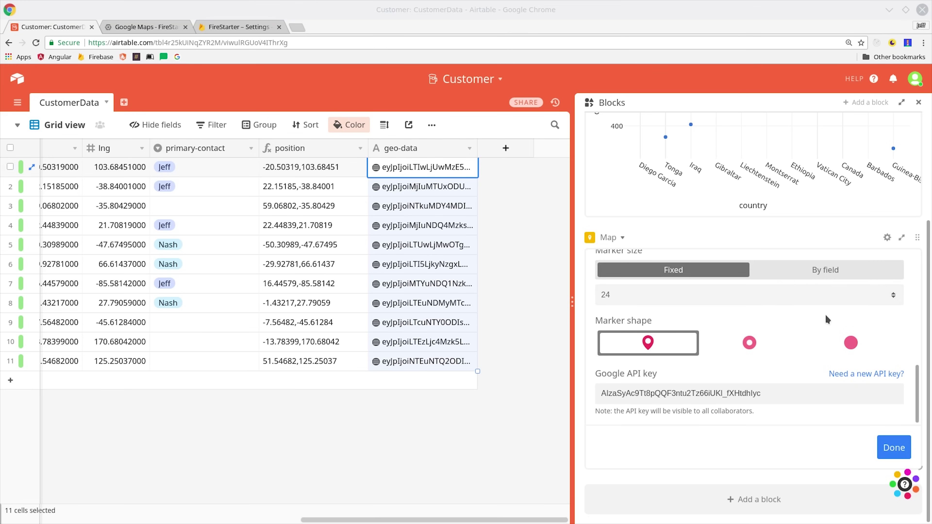
click(894, 448)
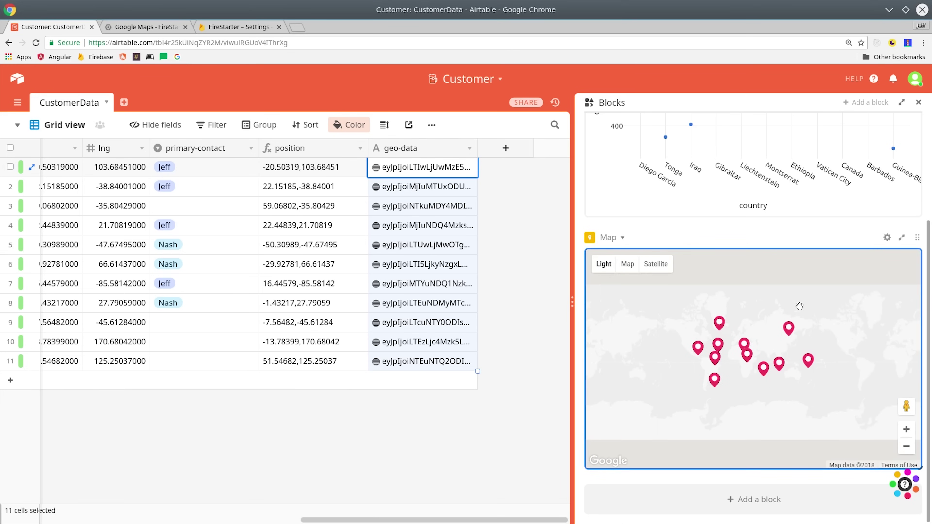
scroll(756, 364, down, 3)
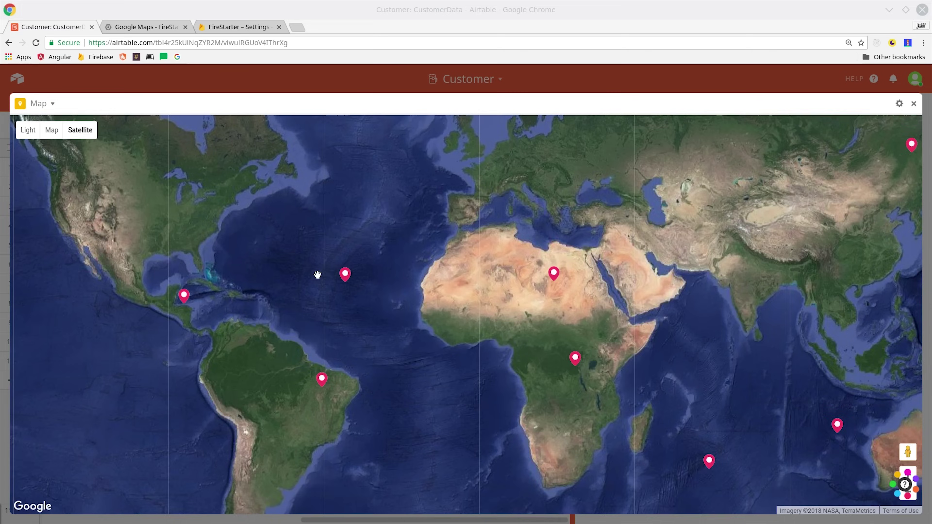
scroll(385, 298, down, 2)
scroll(383, 306, up, 1)
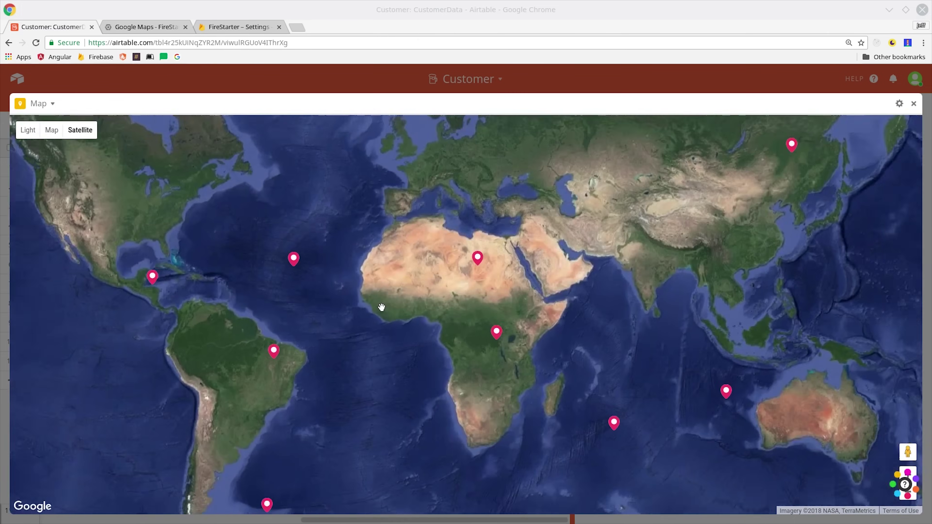
scroll(381, 307, down, 2)
click(325, 180)
click(310, 153)
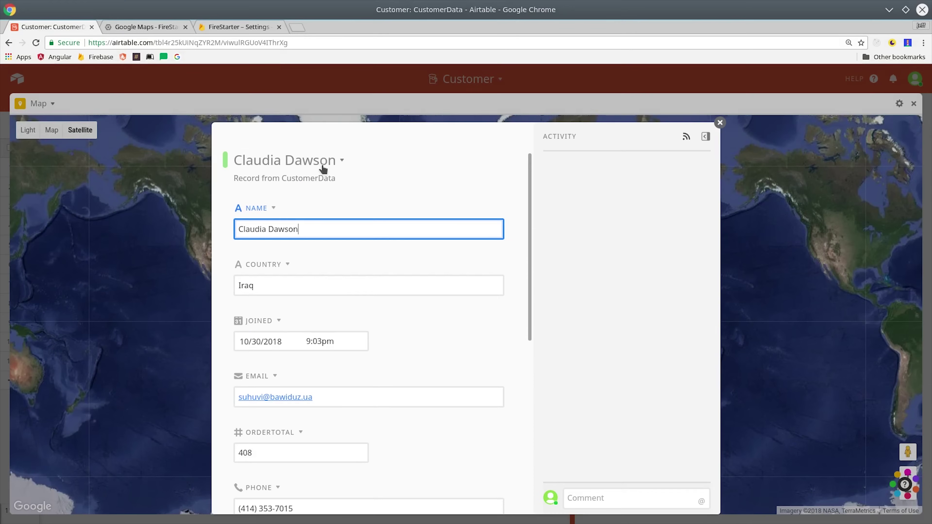
click(720, 123)
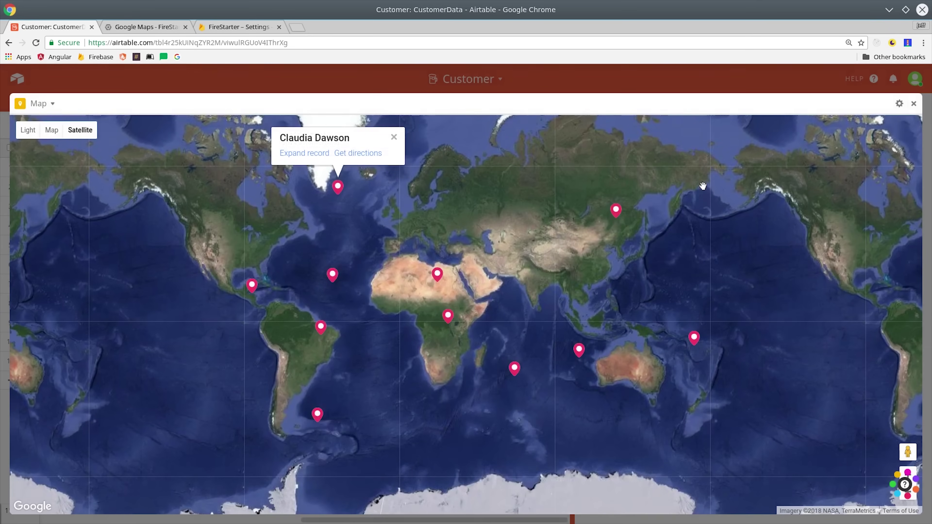
Open the record of the customer near Australia, then view the Page designer block's details.
click(579, 350)
scroll(609, 357, up, 2)
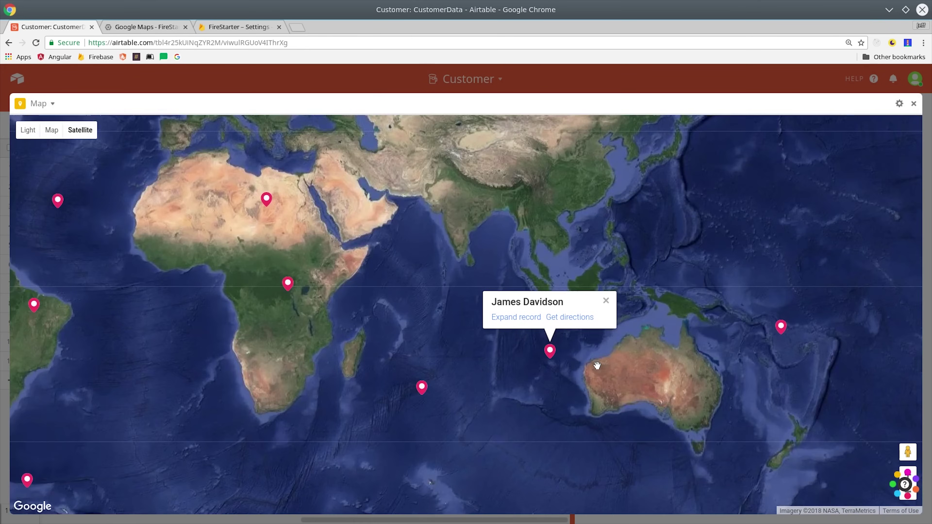
click(466, 311)
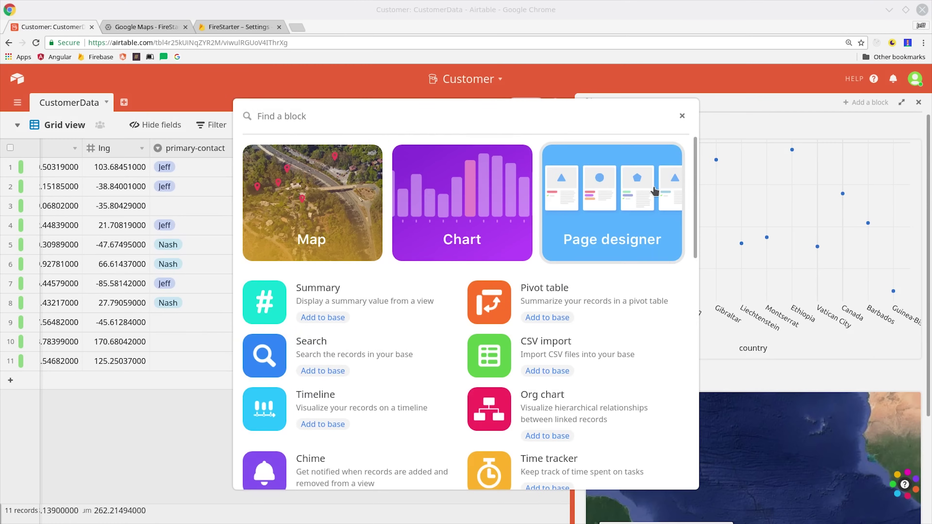
click(632, 211)
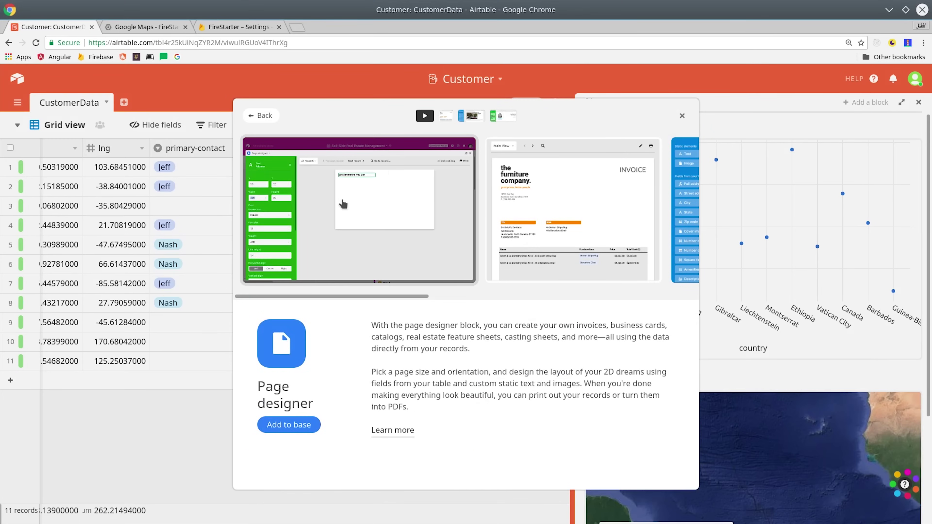
Add the Page designer block with the Thank You meme image enlarged on the page.
click(290, 426)
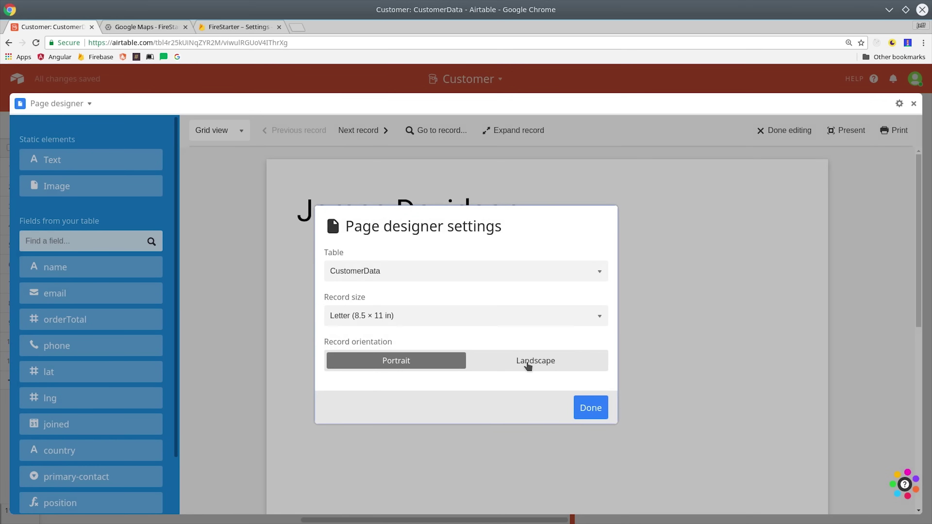
click(591, 409)
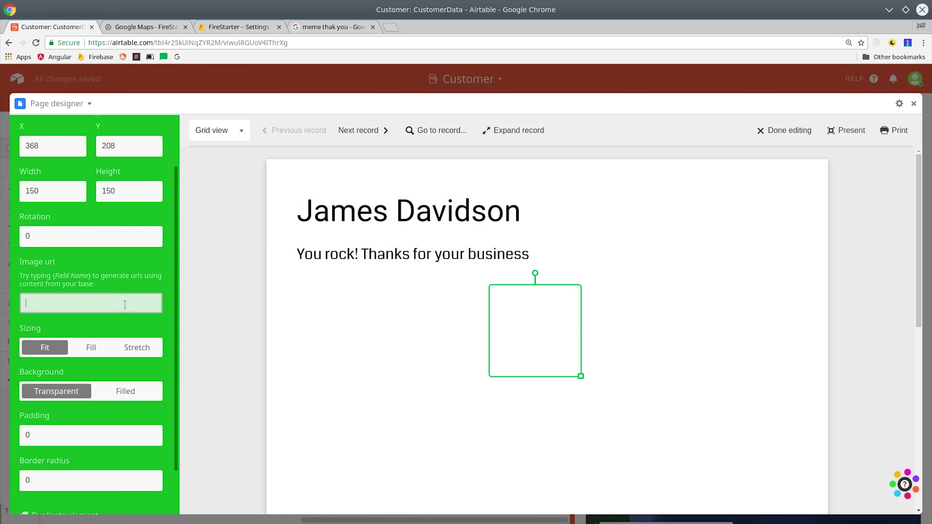
key(ctrl+v)
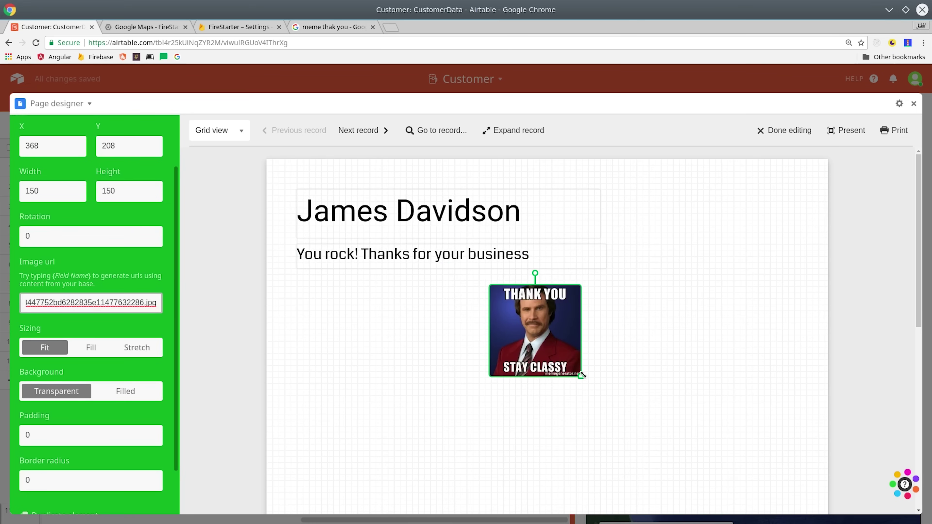
drag(581, 375, 761, 475)
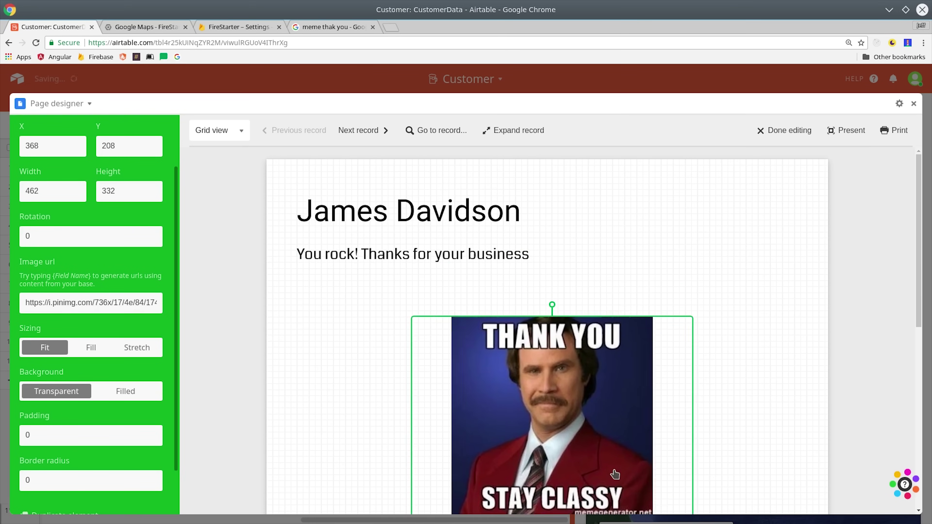
Finish the page design and step through three customers' pages.
click(689, 323)
scroll(689, 345, down, 3)
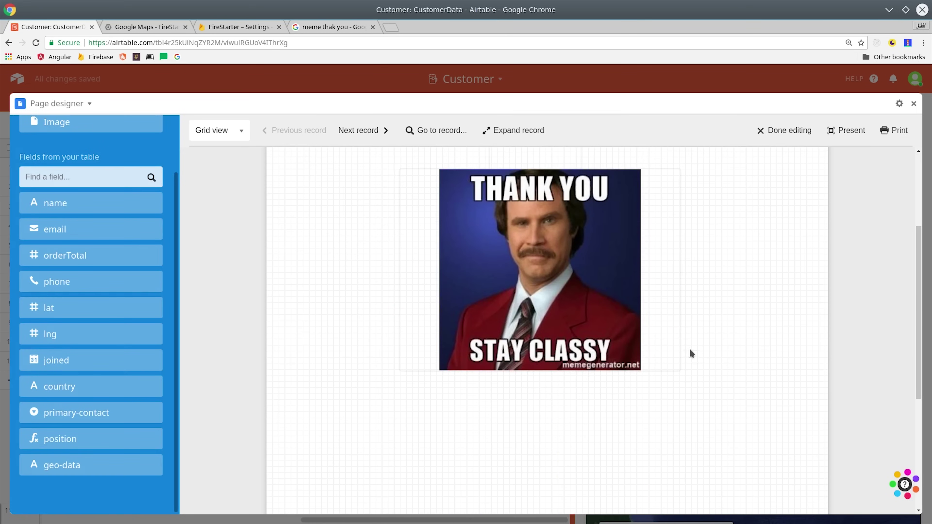
scroll(683, 315, up, 3)
click(785, 131)
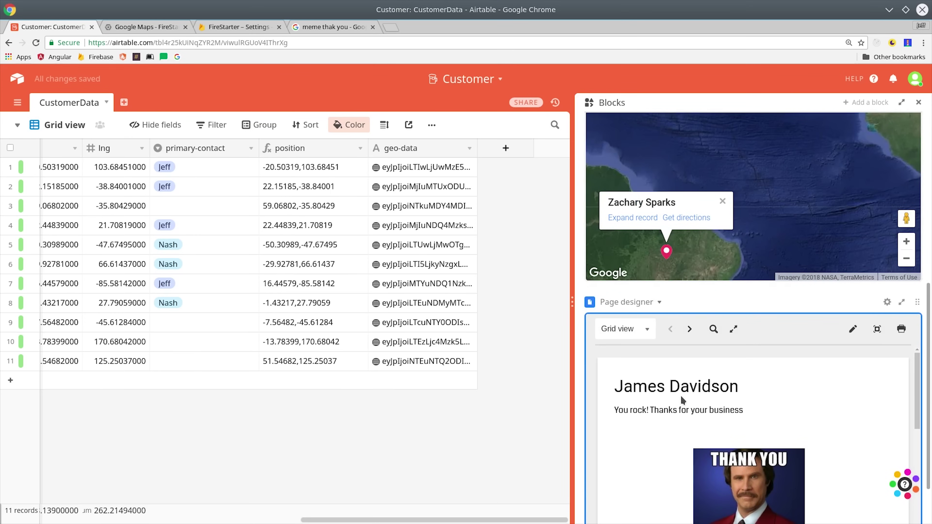
click(690, 329)
click(690, 329)
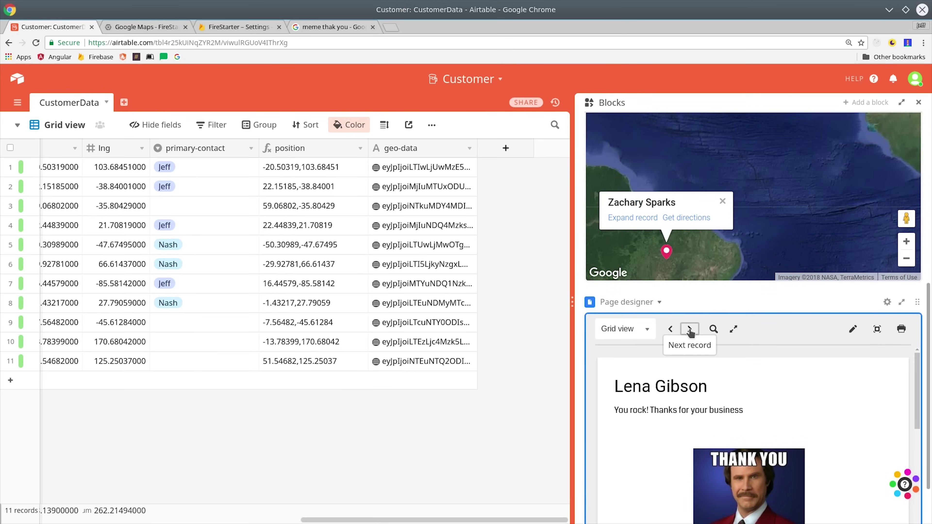
click(690, 329)
scroll(801, 405, down, 2)
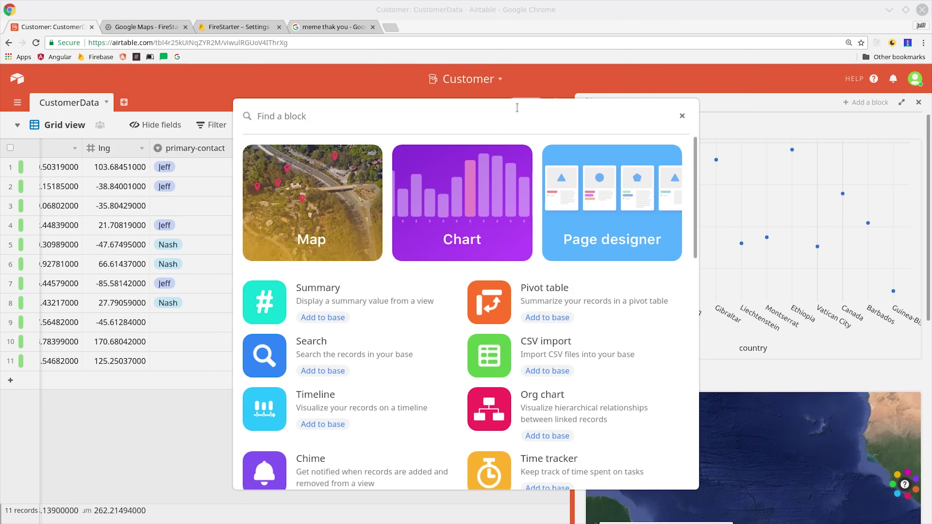
Add the Timeline block, preview a customer's record from it, and open the end-date field options.
scroll(365, 367, down, 2)
click(385, 346)
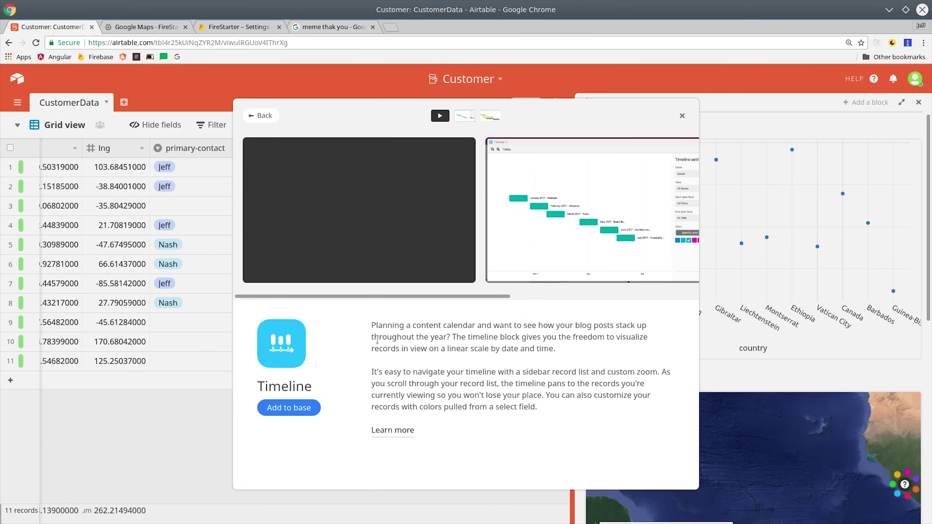
click(288, 407)
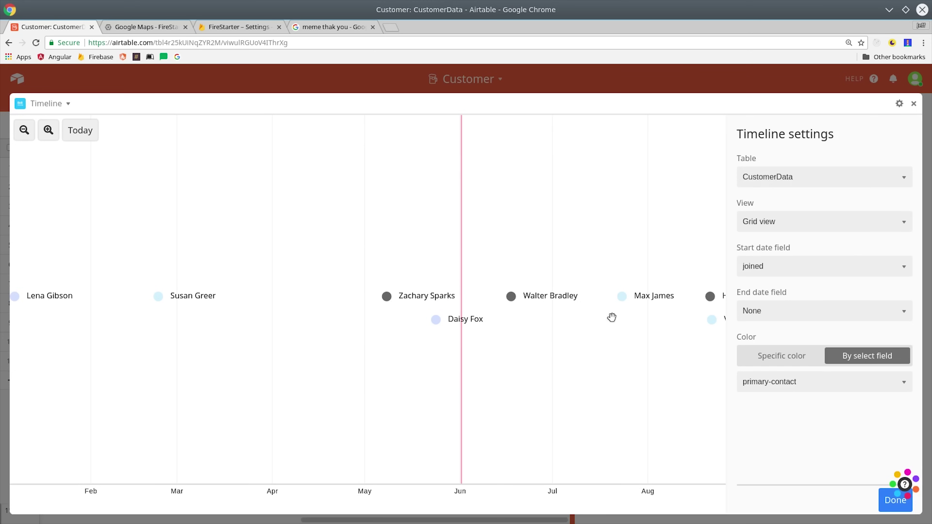
click(624, 296)
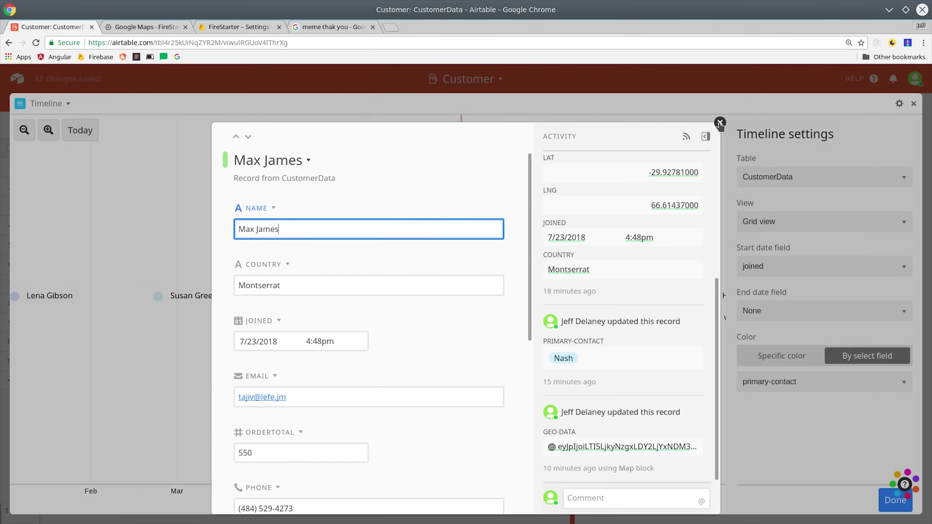
click(720, 123)
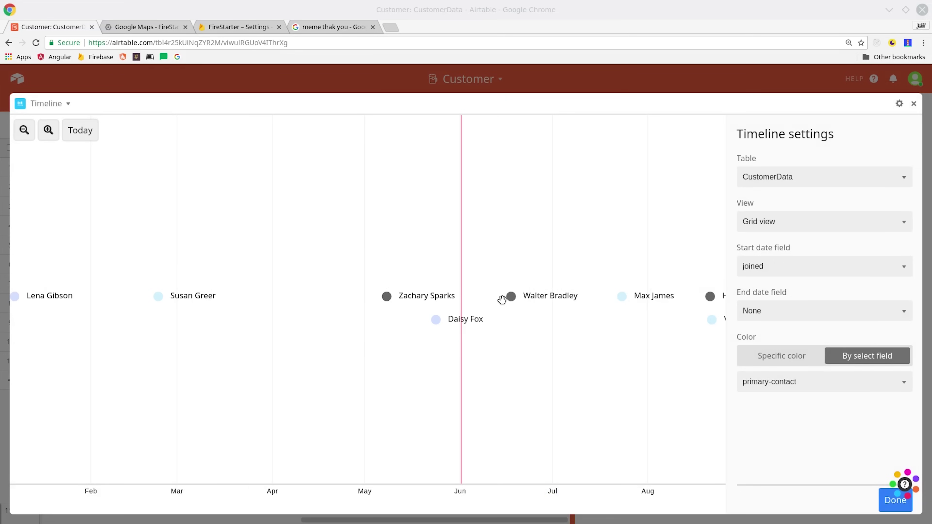
click(842, 313)
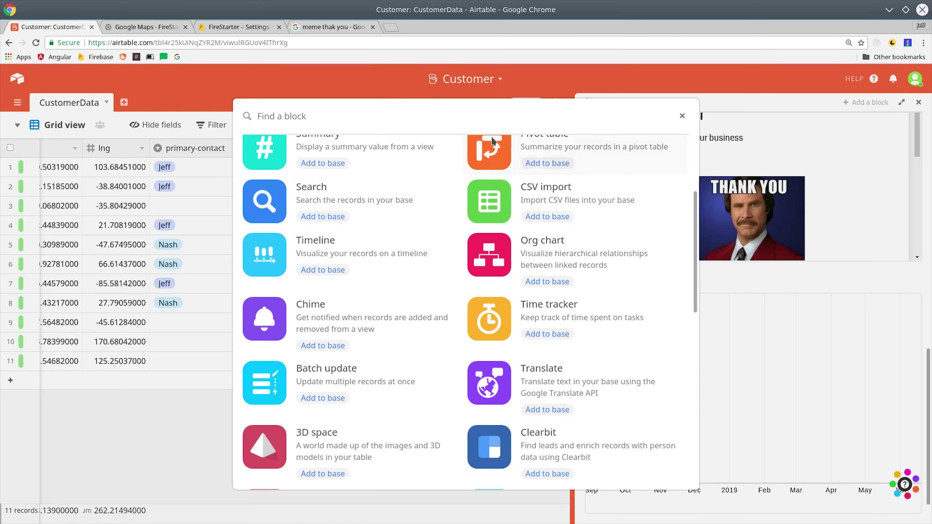
Add the Chime block to the base, choosing the Fast notification sound for Record added.
click(392, 328)
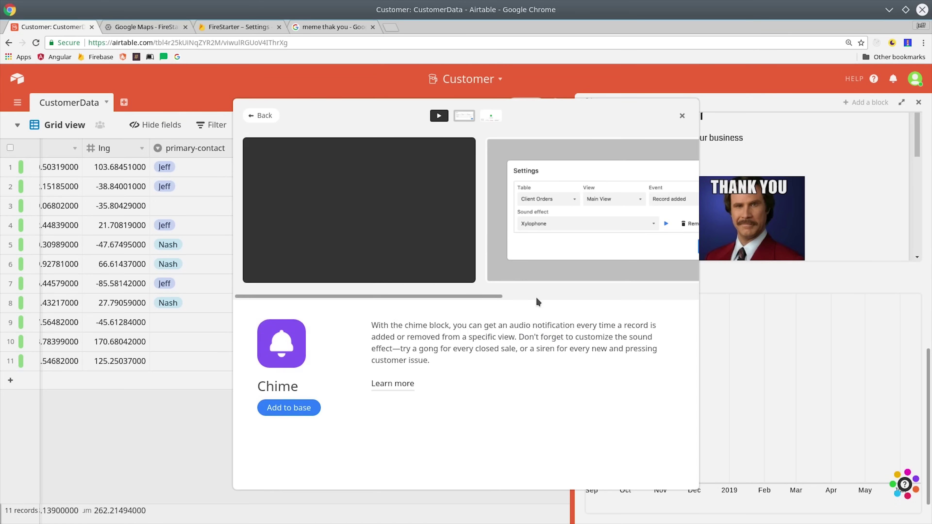
click(301, 408)
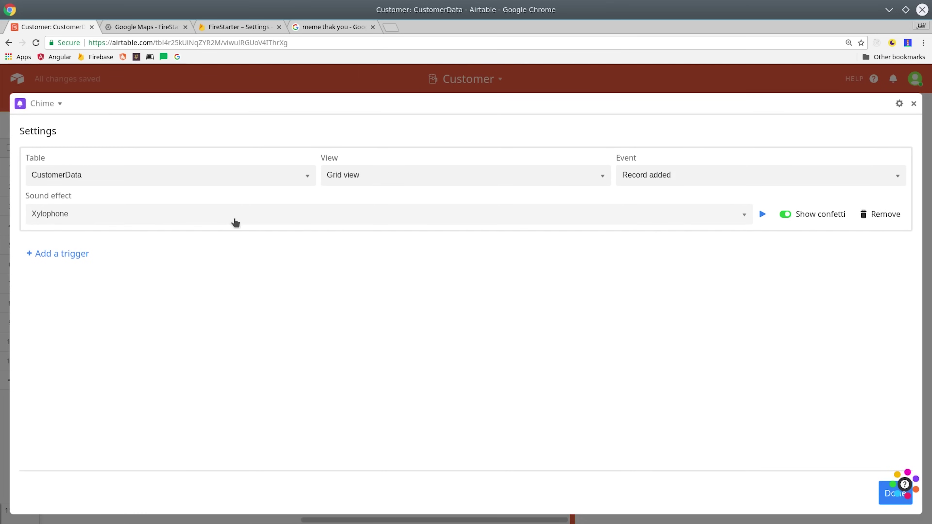
key(Down)
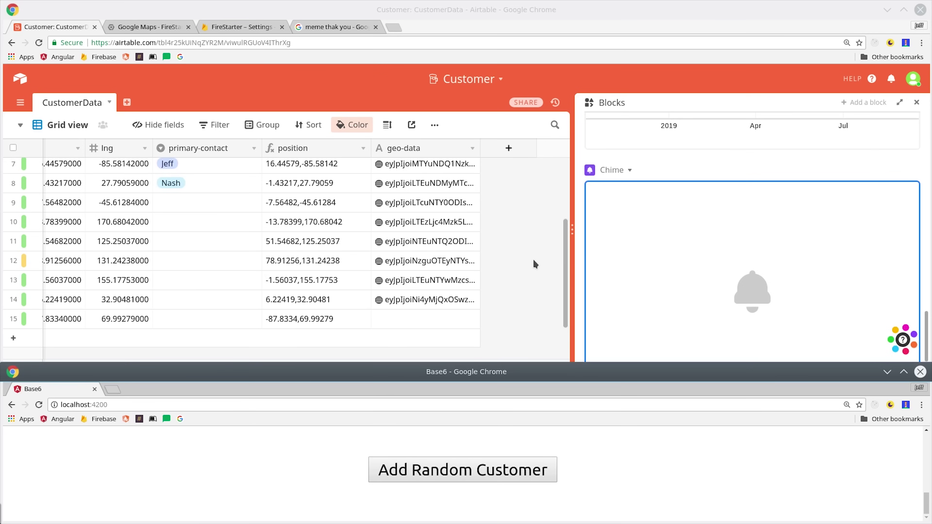
scroll(551, 276, down, 3)
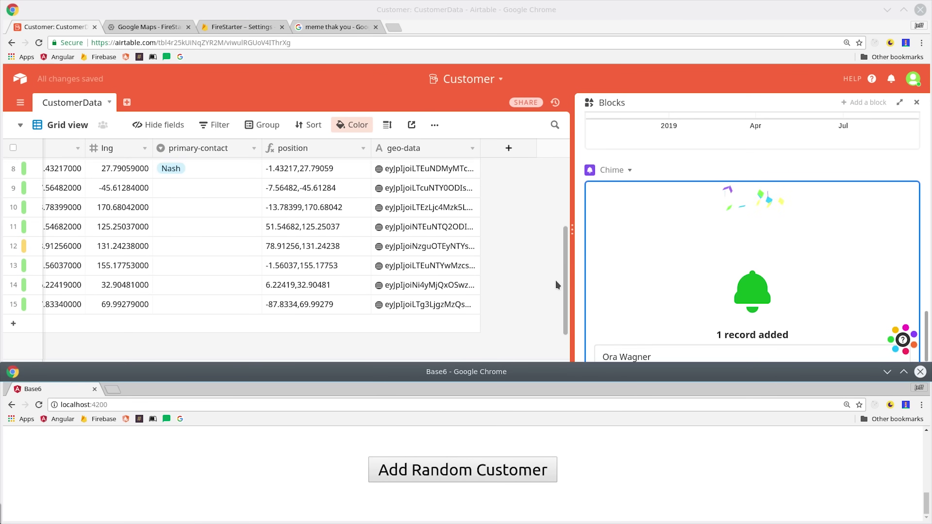
scroll(734, 306, down, 3)
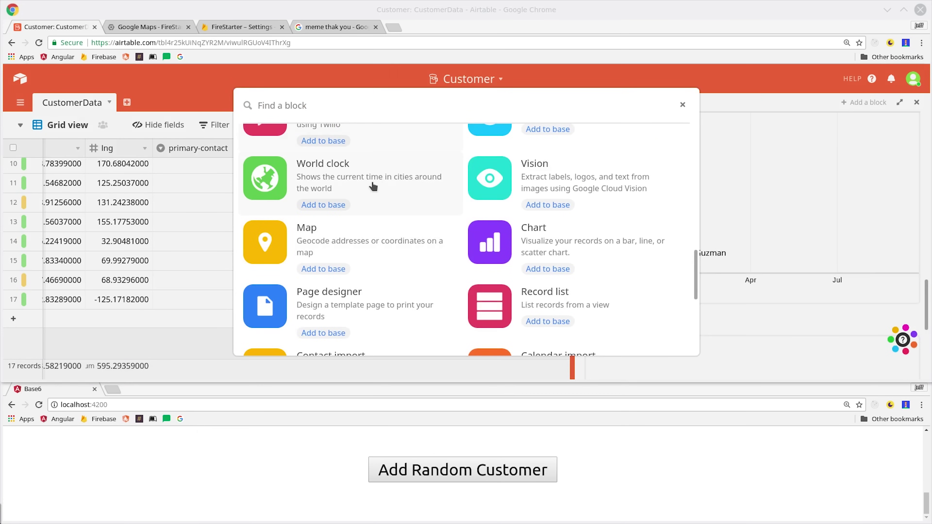
Add the World clock block from the Find a block gallery.
click(323, 204)
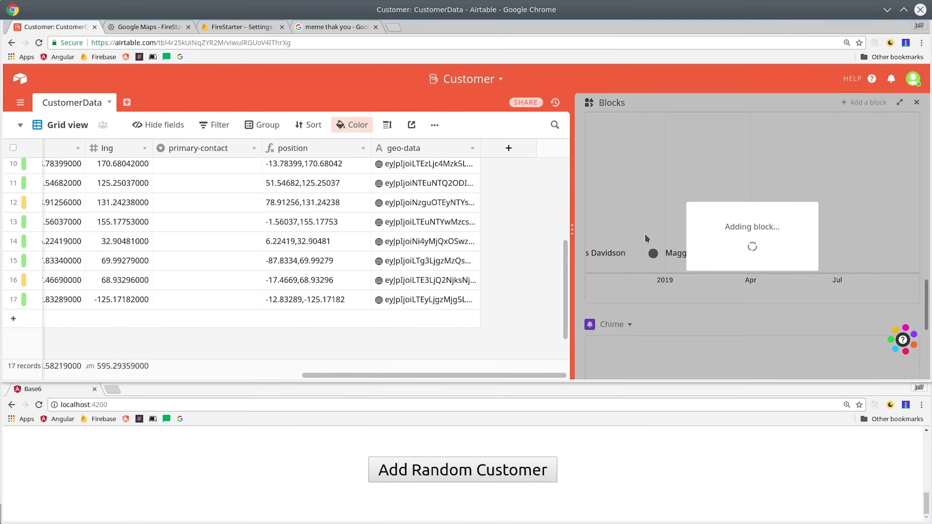